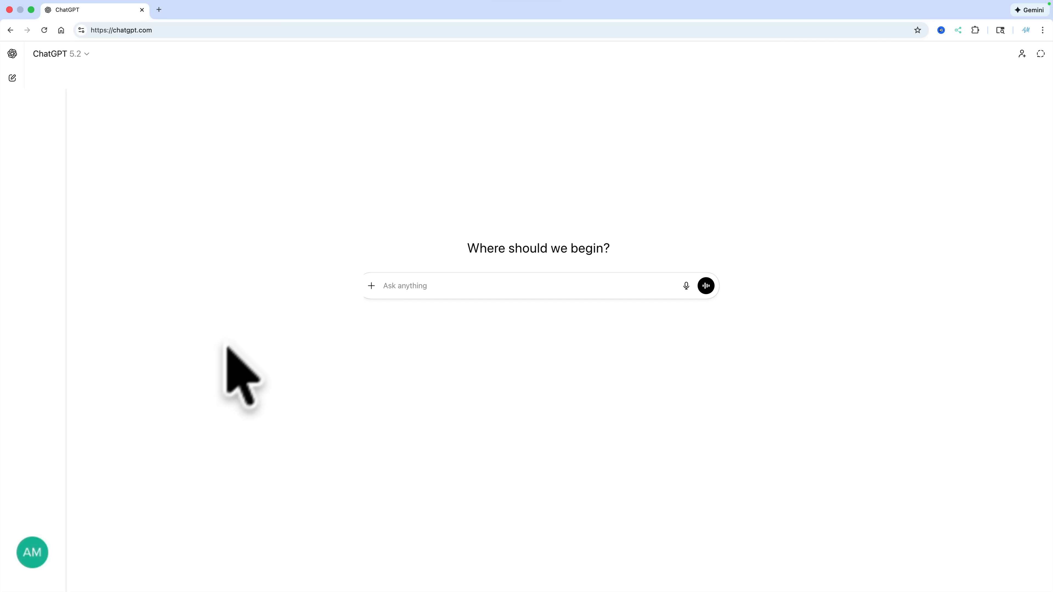
Step: Open the directory of connectable apps from the account settings
{"action": "left_click", "coordinate": [31, 551]}
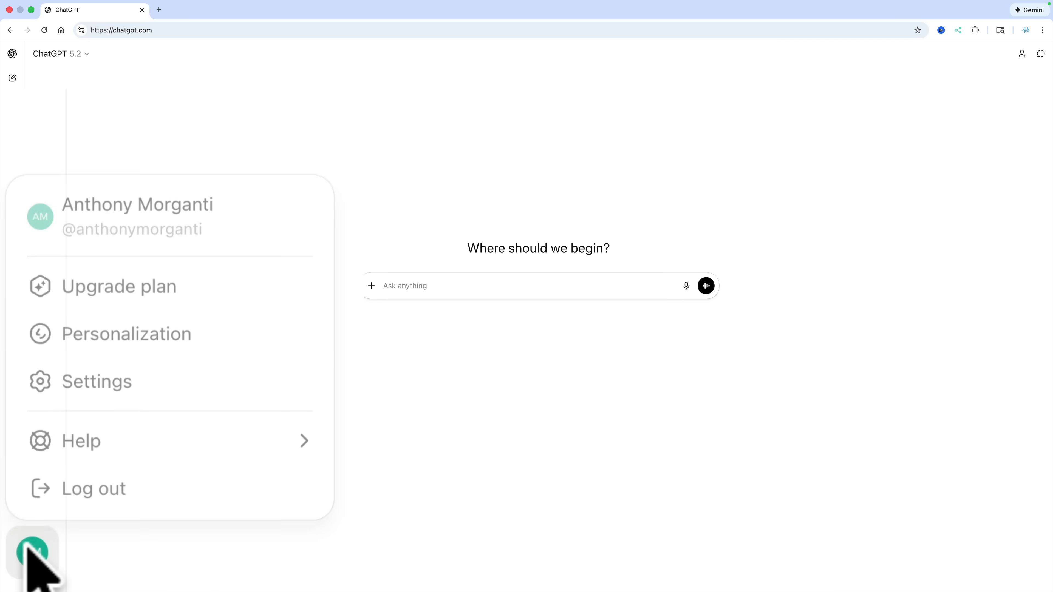
{"action": "left_click", "coordinate": [104, 384]}
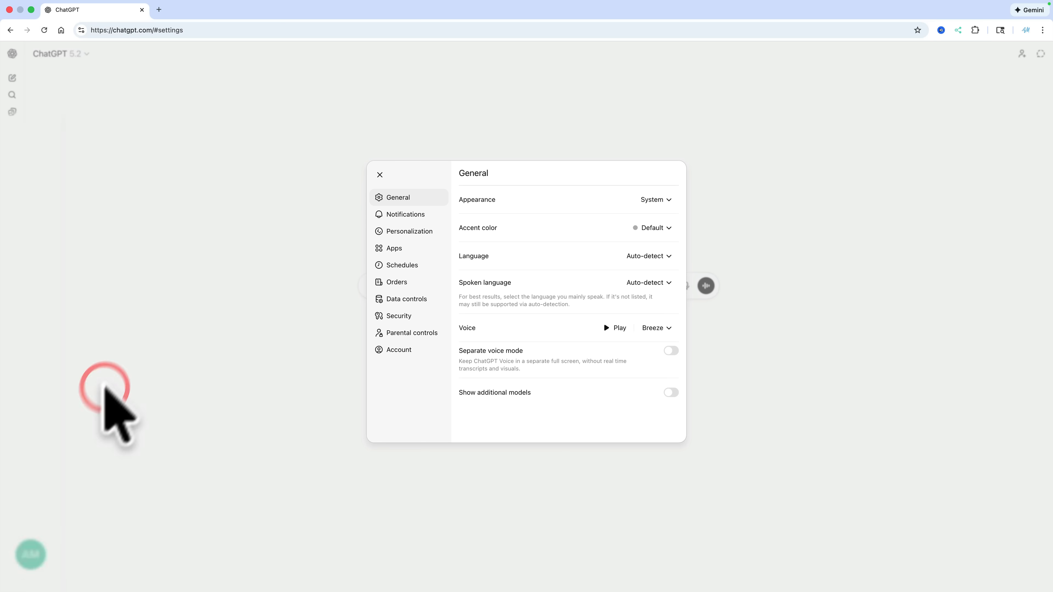
{"action": "left_click", "coordinate": [371, 219]}
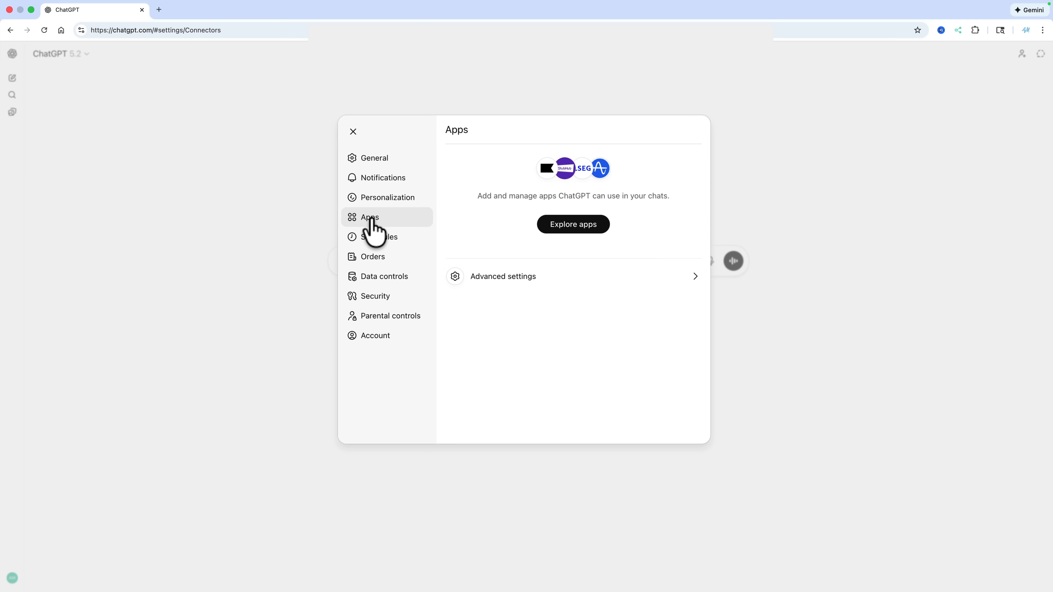
{"action": "left_click", "coordinate": [570, 227]}
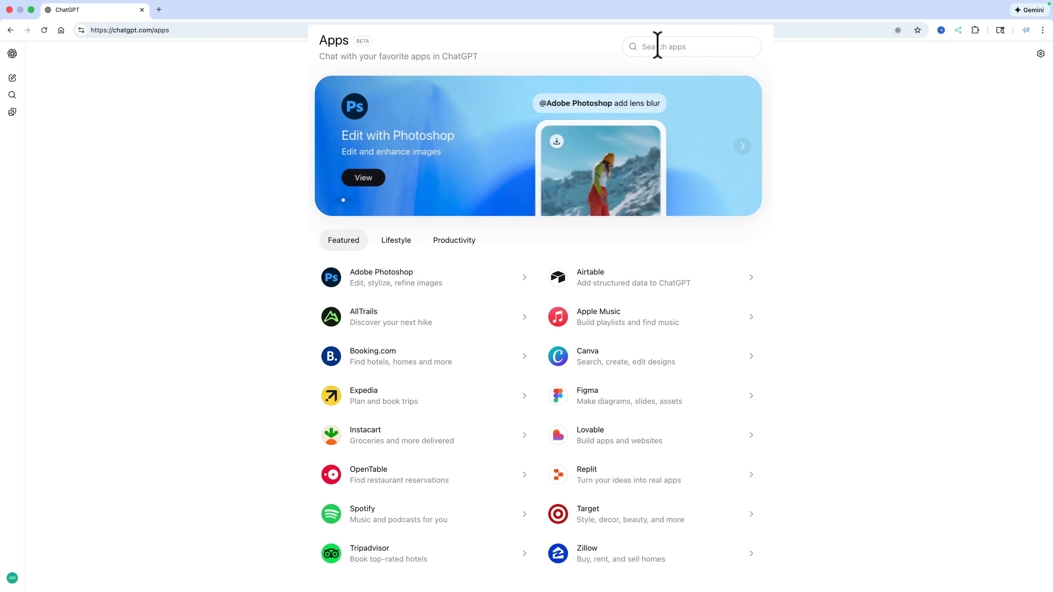
Step: Find Adobe Photoshop among the Productivity apps and connect it to ChatGPT
{"action": "left_click", "coordinate": [447, 240]}
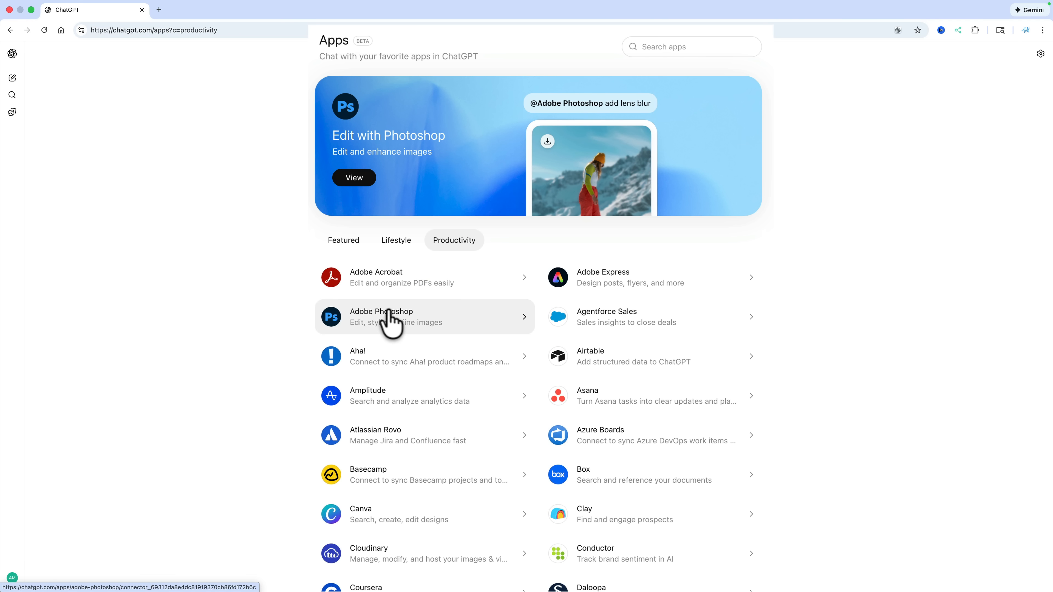
{"action": "scroll", "coordinate": [437, 322], "scroll_direction": "down", "scroll_amount": 3}
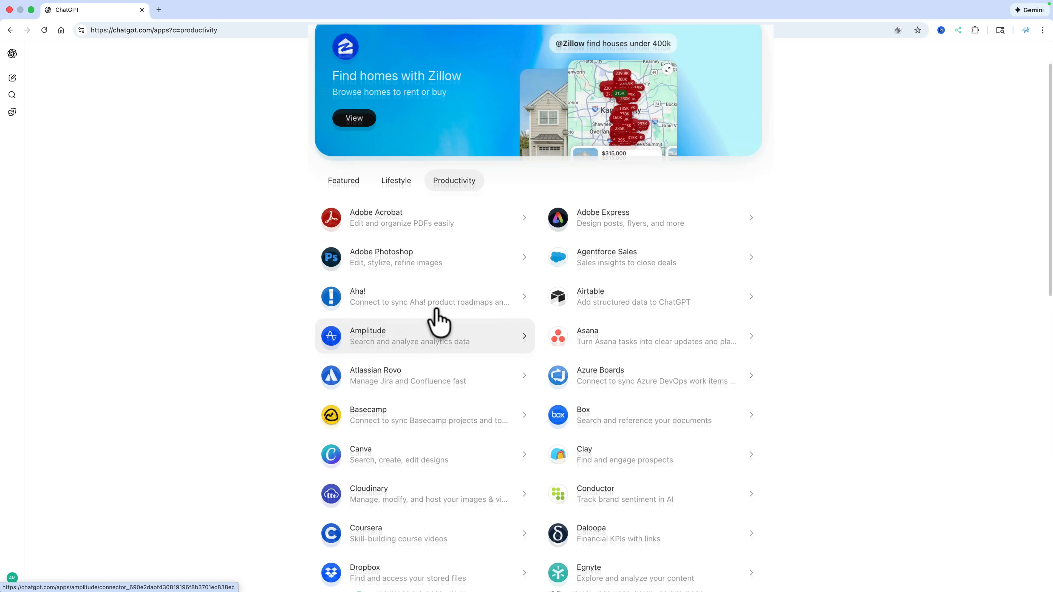
{"action": "scroll", "coordinate": [437, 322], "scroll_direction": "up", "scroll_amount": 3}
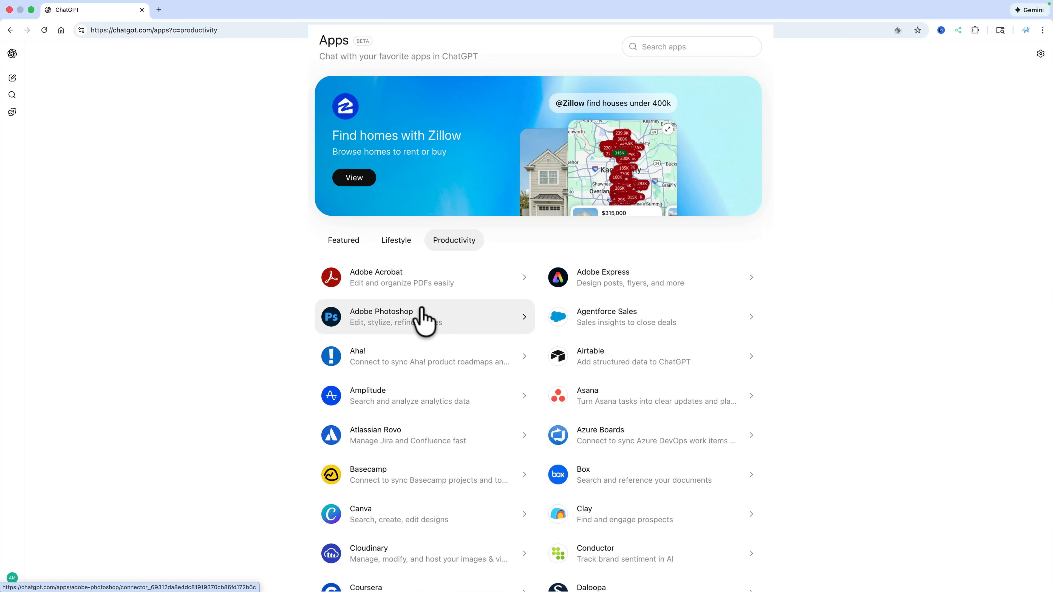
{"action": "left_click", "coordinate": [398, 314]}
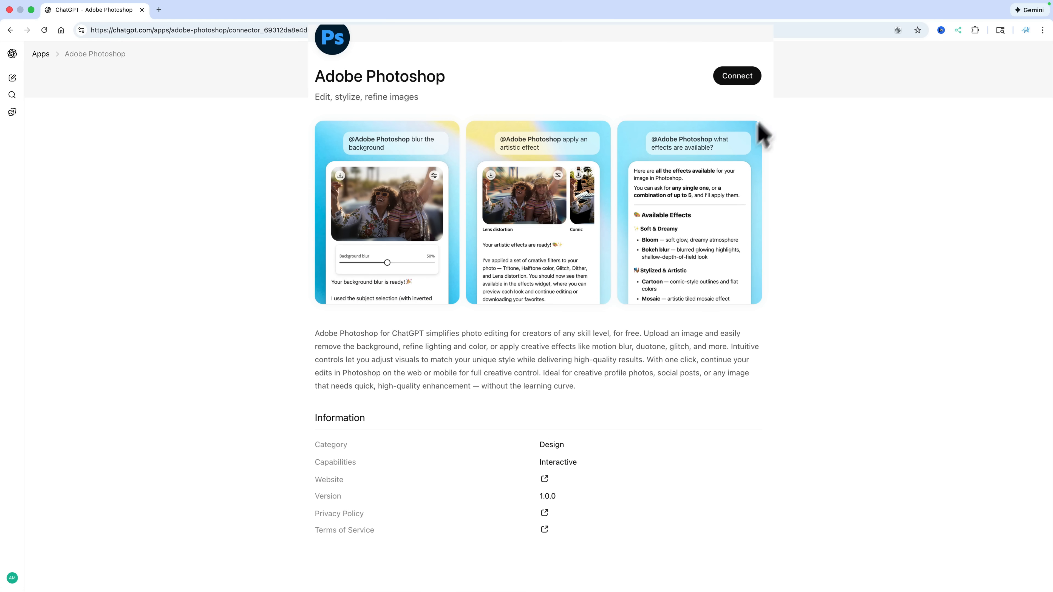
{"action": "left_click", "coordinate": [738, 75]}
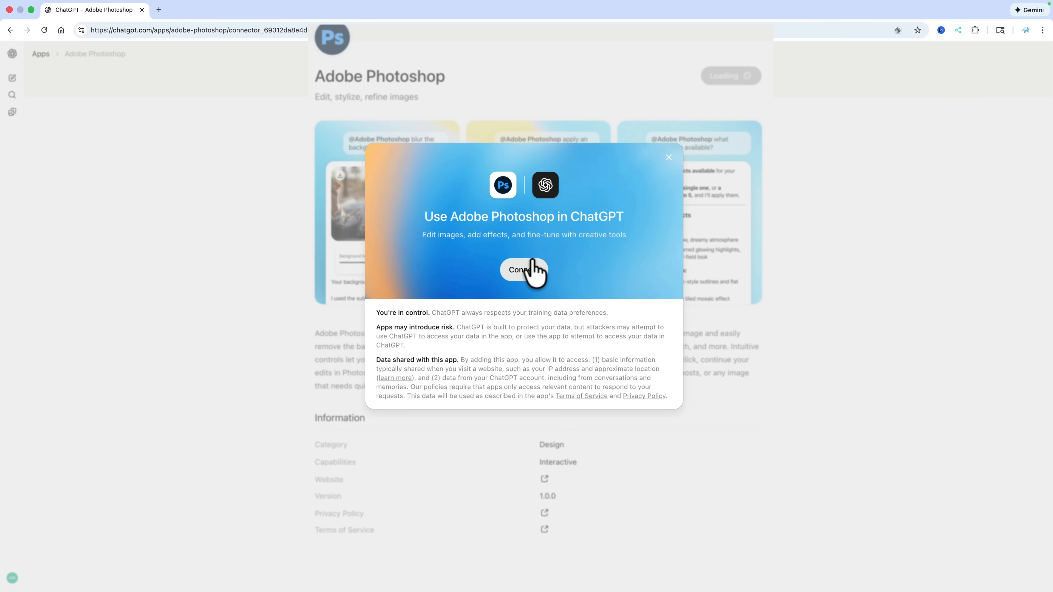
{"action": "left_click", "coordinate": [519, 270]}
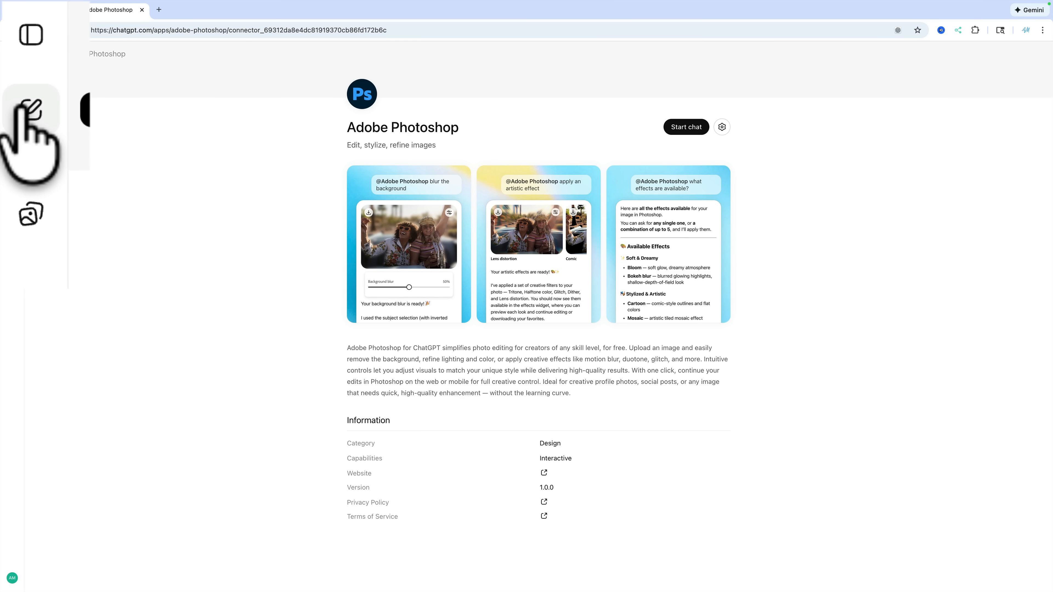
Step: Start a new chat with the Adobe Photoshop app enabled for the prompt
{"action": "left_click", "coordinate": [31, 109]}
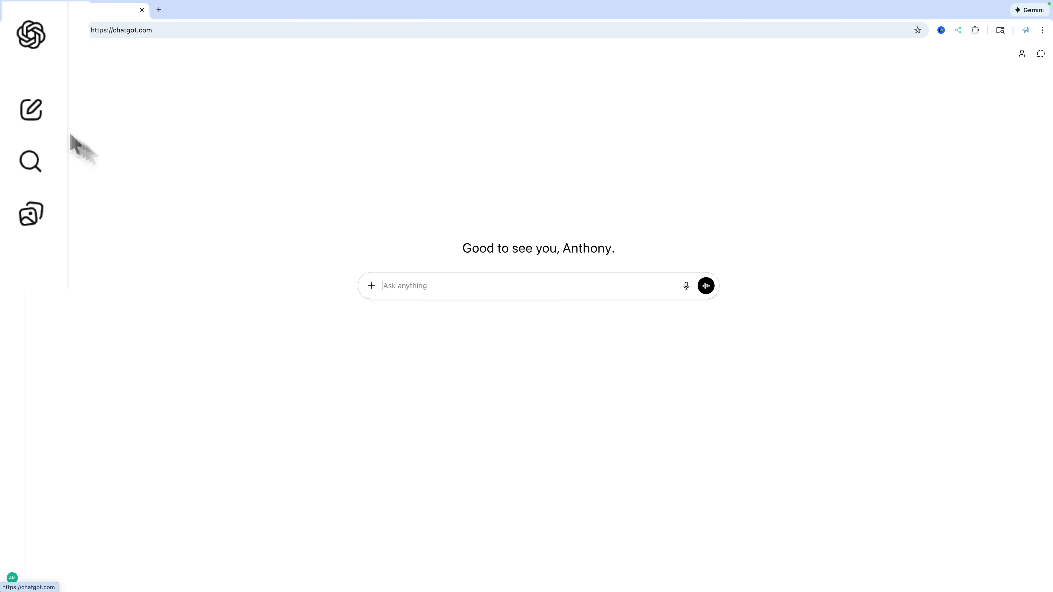
{"action": "left_click", "coordinate": [371, 286]}
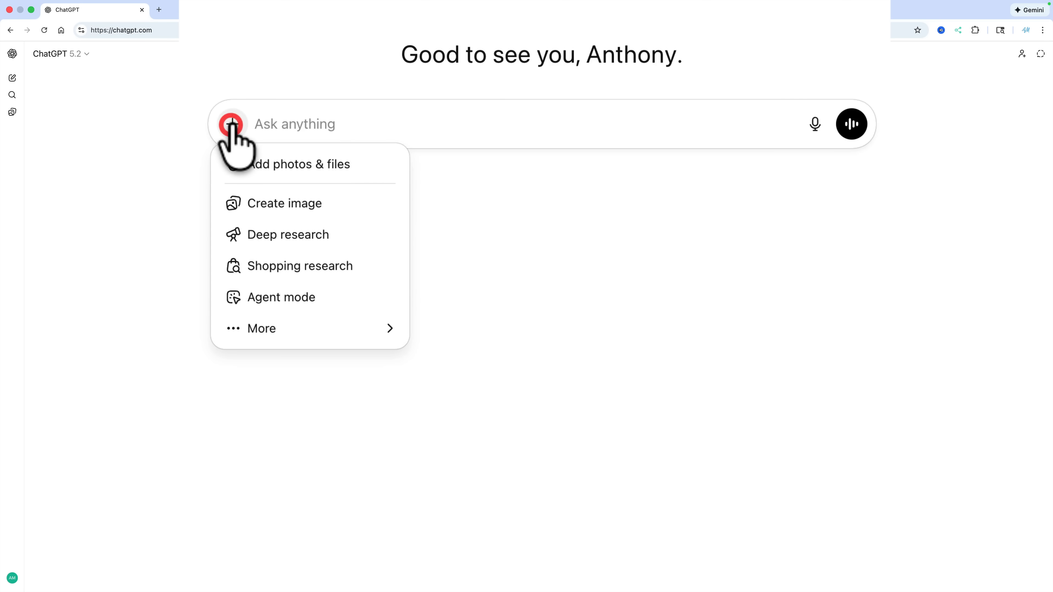
{"action": "mouse_move", "coordinate": [292, 328]}
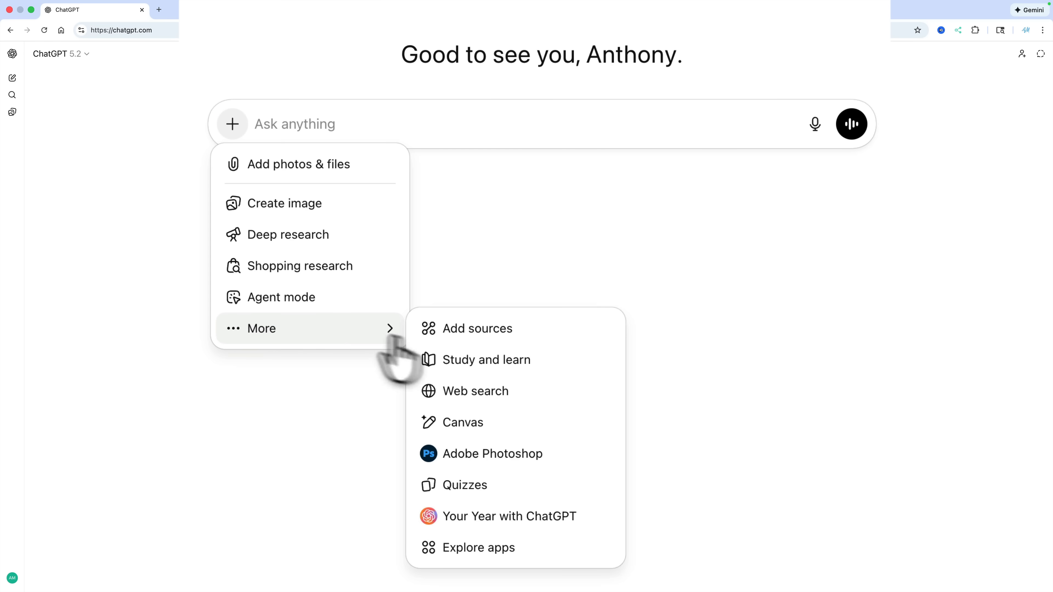
{"action": "left_click", "coordinate": [496, 453]}
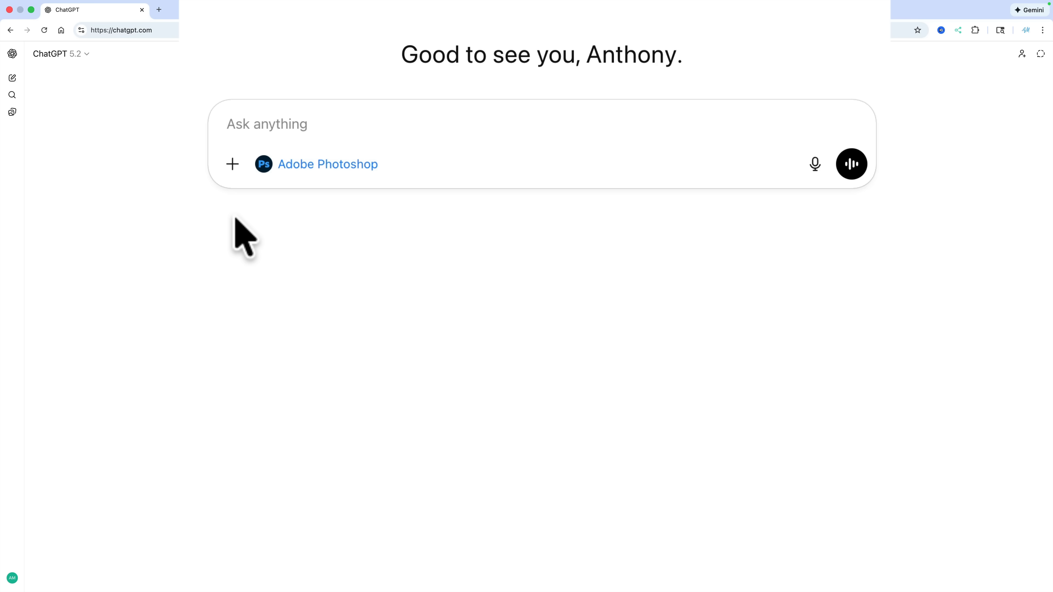
Step: Preview the photo "1 AdobeStock_288559400.jpeg" and attach it to the prompt
{"action": "left_click", "coordinate": [232, 165]}
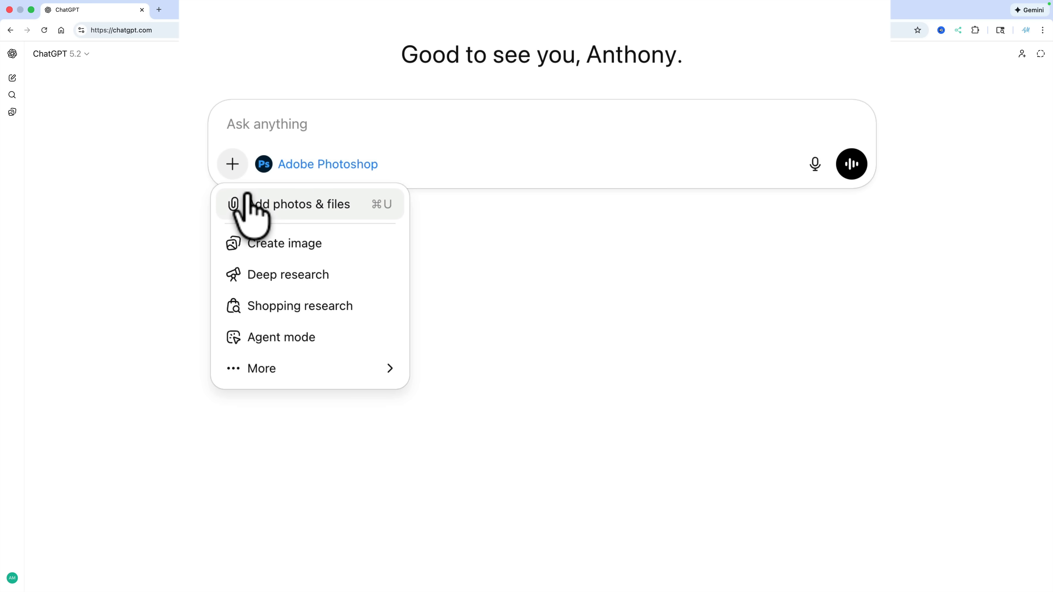
{"action": "left_click", "coordinate": [267, 204]}
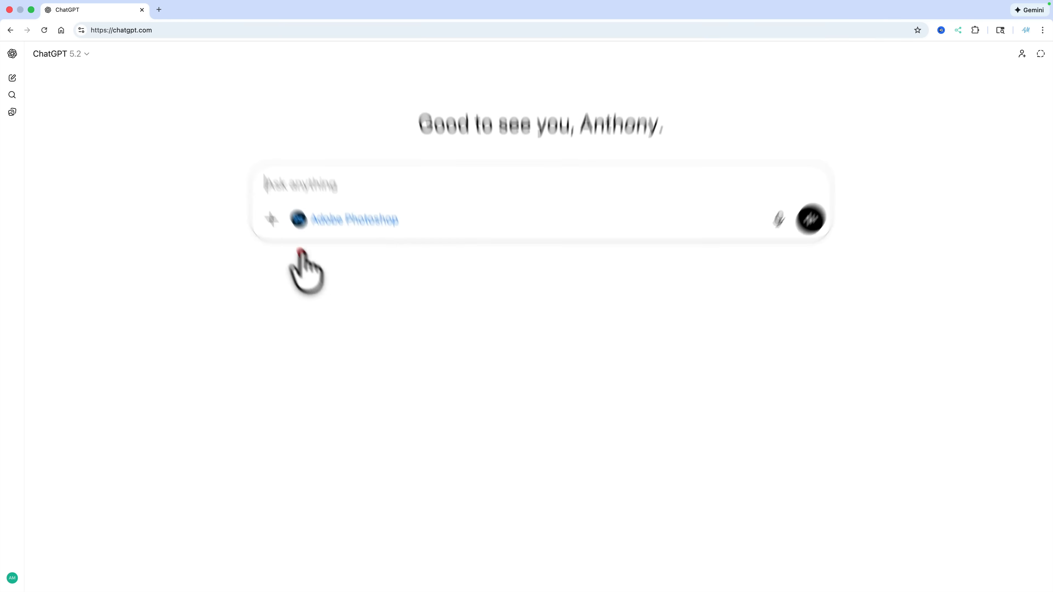
{"action": "left_click", "coordinate": [450, 262]}
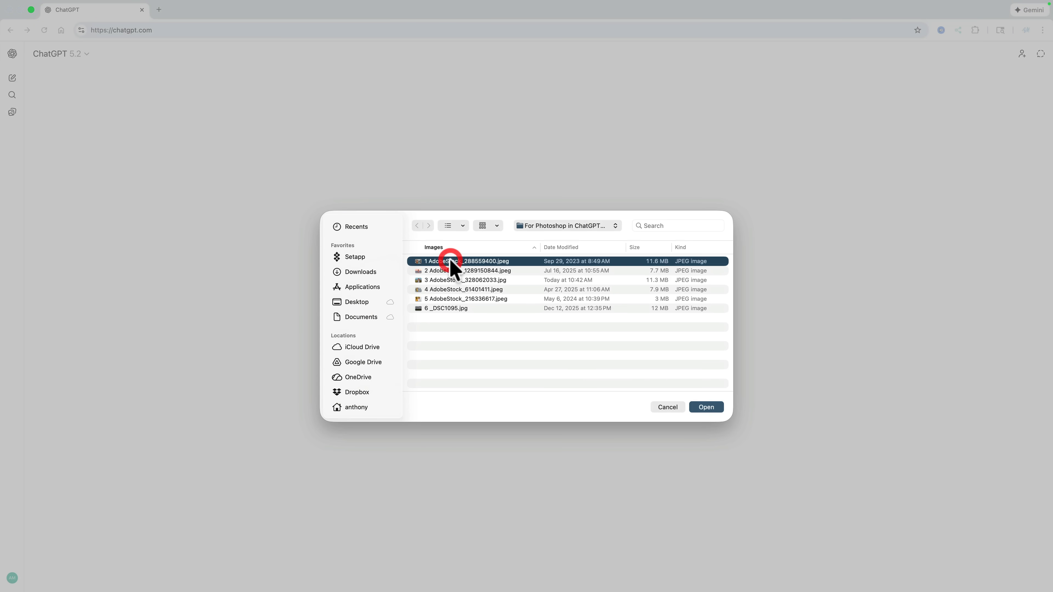
{"action": "key", "text": "space"}
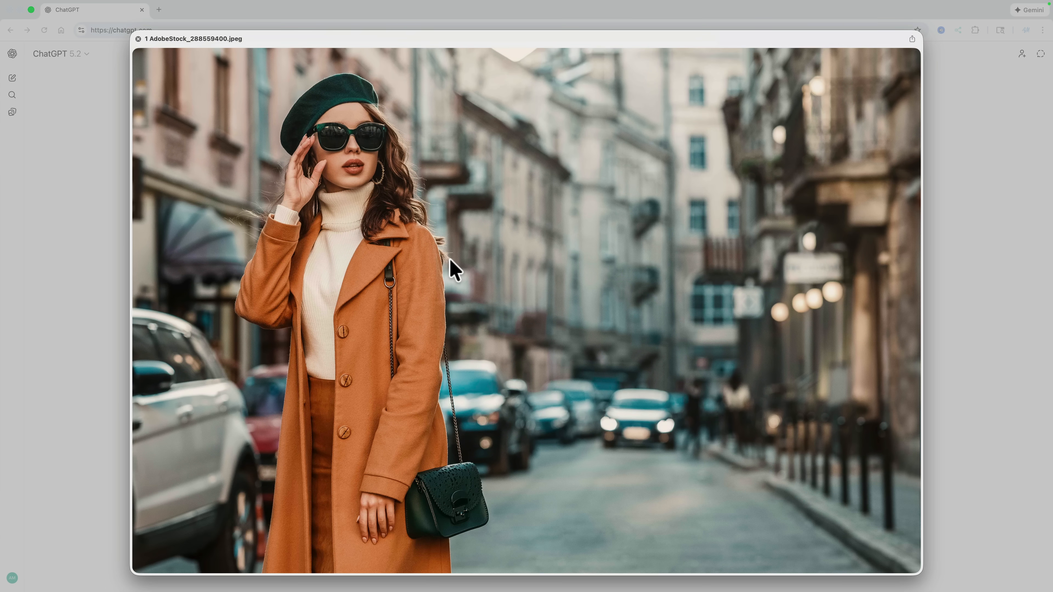
{"action": "key", "text": "space"}
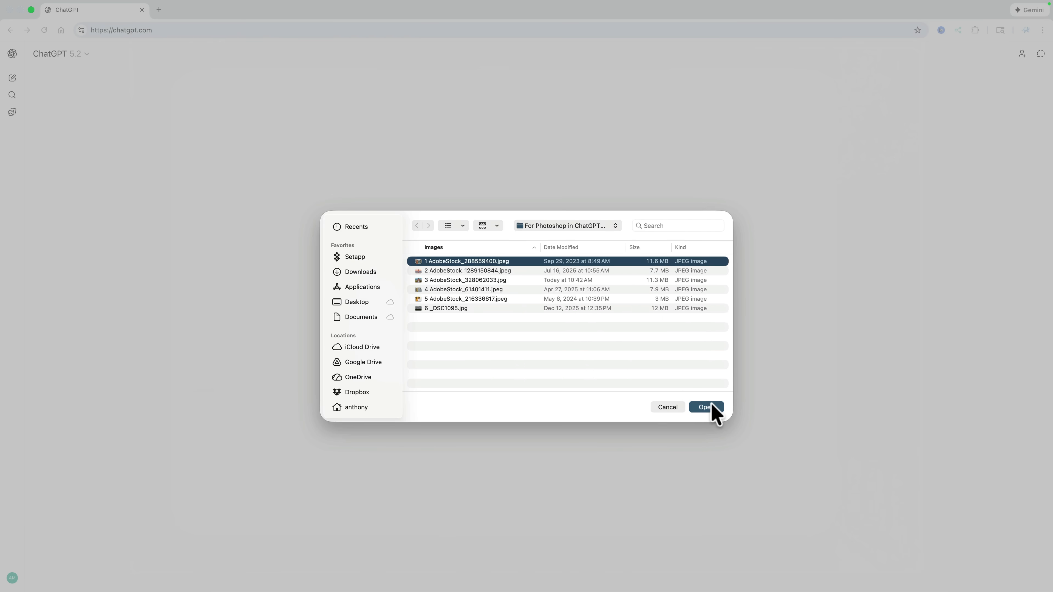
{"action": "left_click", "coordinate": [711, 405]}
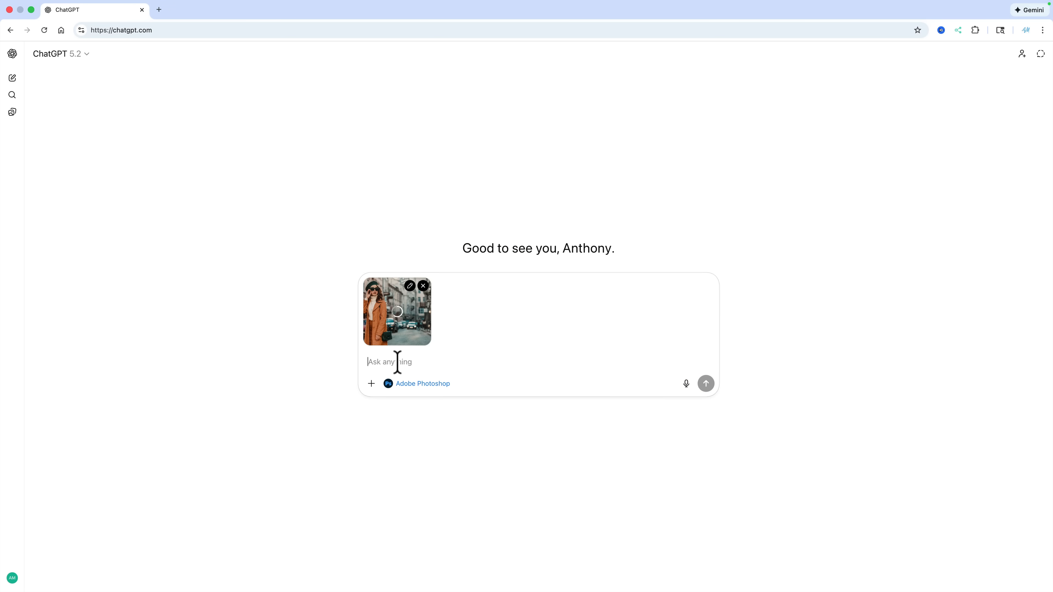
Step: Send the prompt "Give this image a vintage look." with the attached photo
{"action": "left_click", "coordinate": [396, 362]}
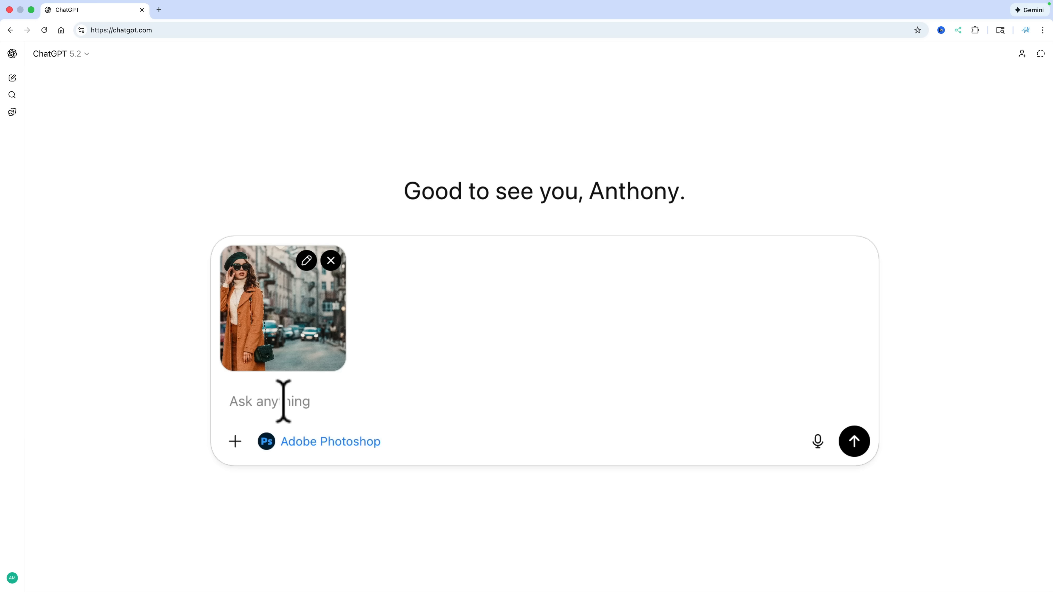
{"action": "type", "text": "Give"}
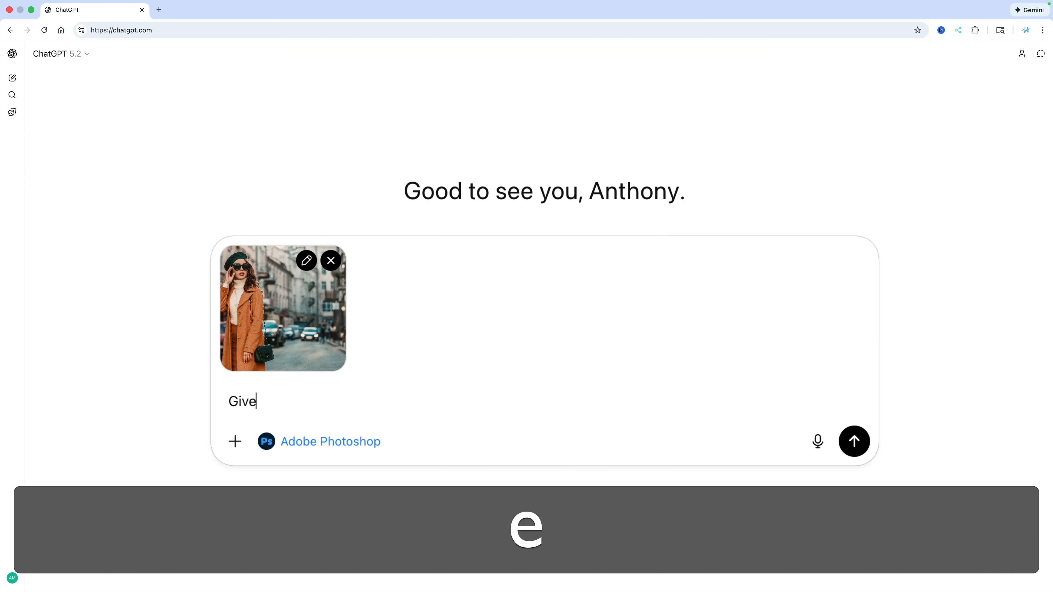
{"action": "type", "text": " this image "}
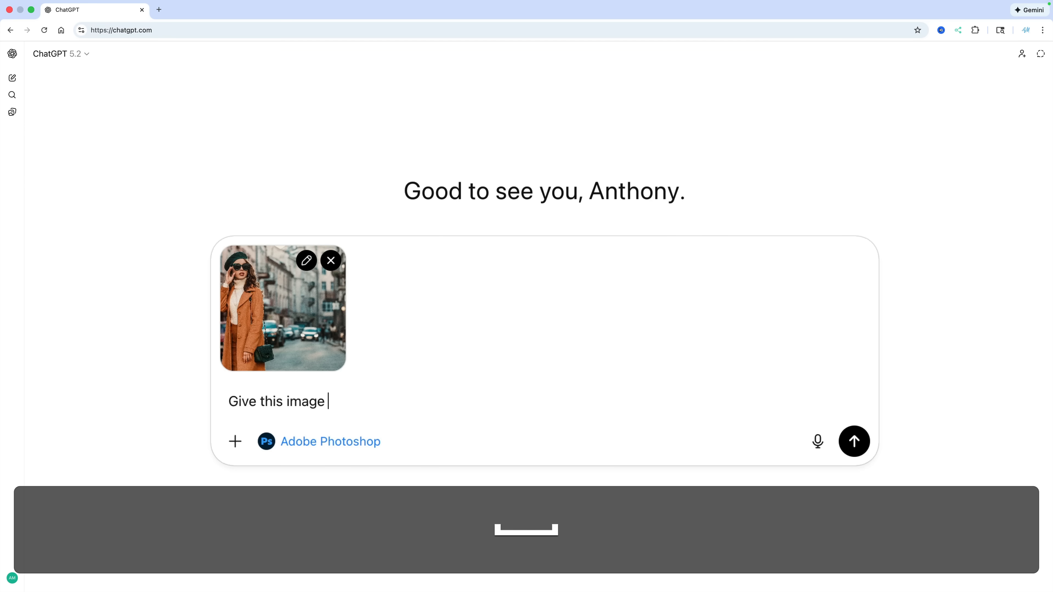
{"action": "type", "text": "a vintage"}
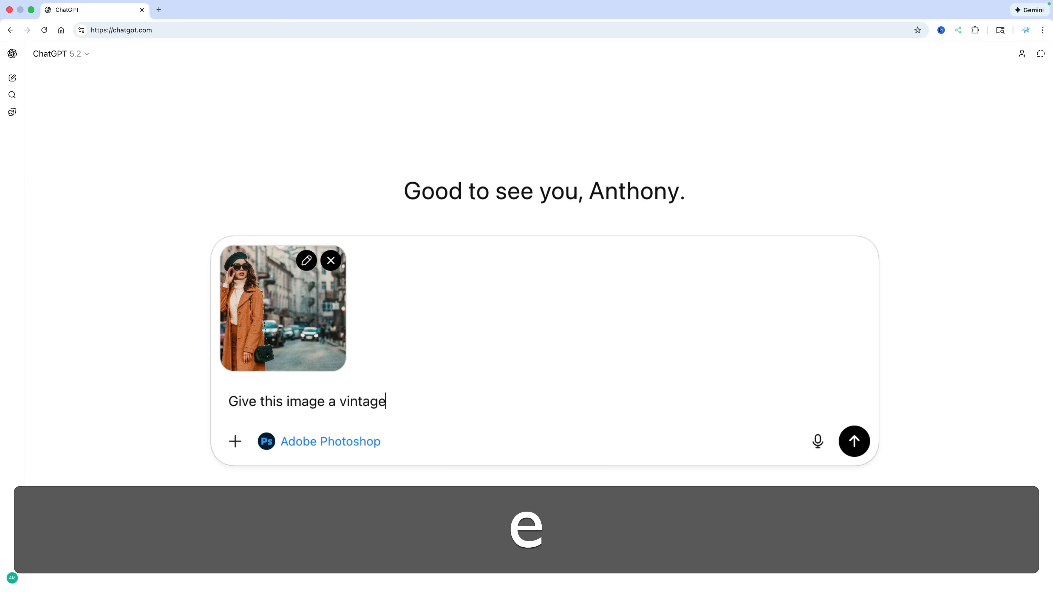
{"action": "type", "text": " look"}
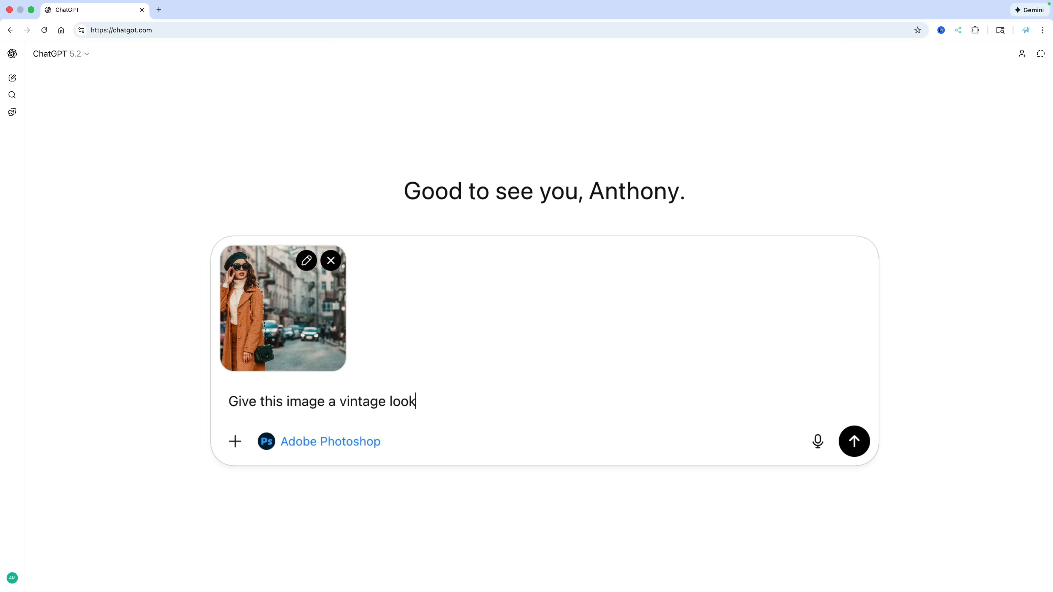
{"action": "type", "text": "."}
{"action": "left_click", "coordinate": [854, 442]}
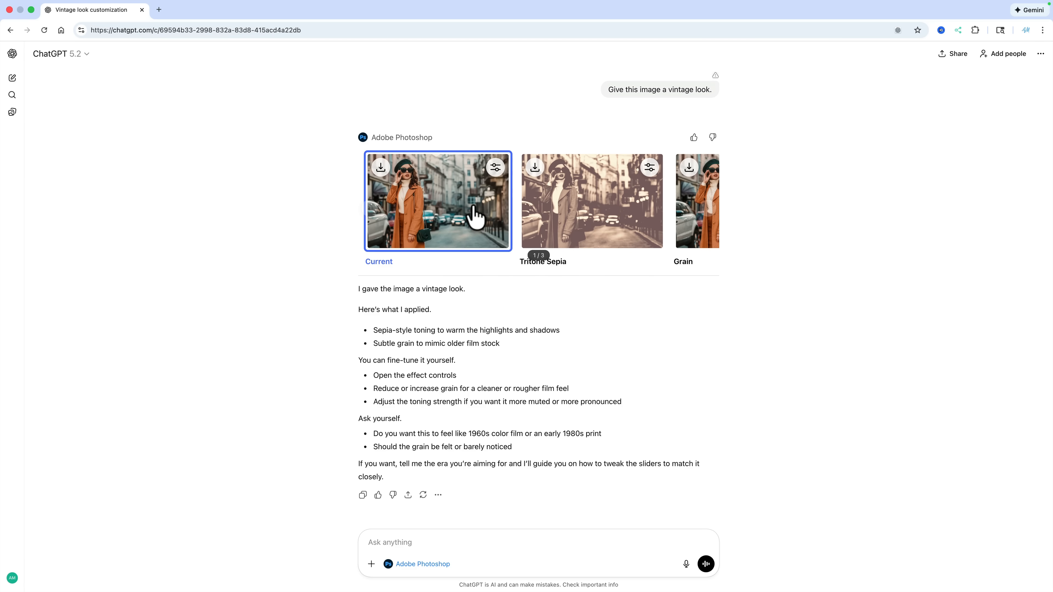
Step: Enlarge the results, go to the Tritone Sepia version, shift its highlight and shadow balance slightly lower, and set contrast to 54%
{"action": "left_click", "coordinate": [475, 217]}
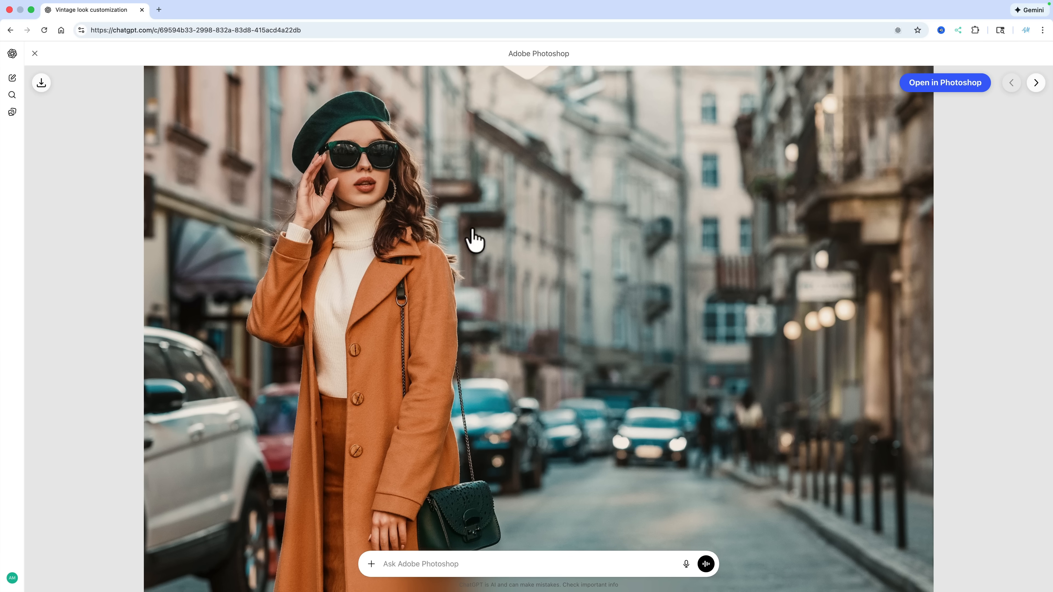
{"action": "left_click", "coordinate": [1036, 82]}
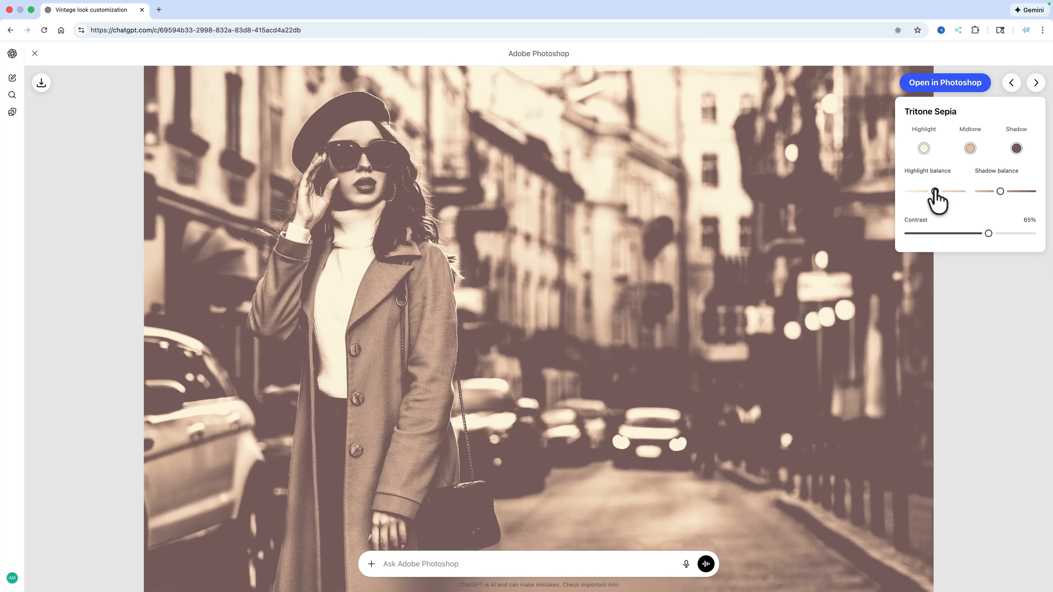
{"action": "left_click_drag", "start_coordinate": [937, 192], "coordinate": [929, 192]}
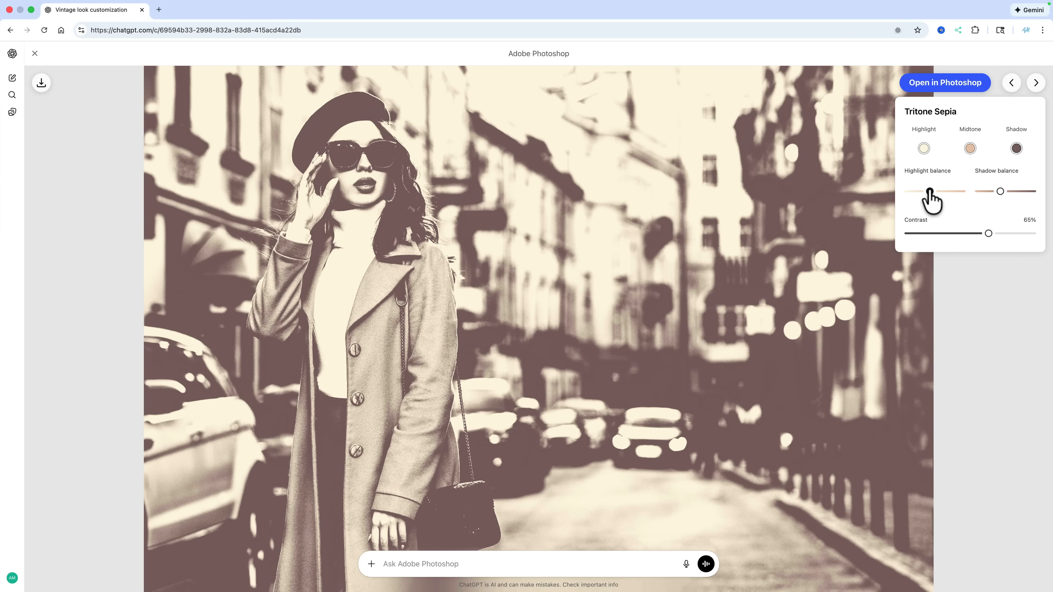
{"action": "left_click_drag", "start_coordinate": [999, 191], "coordinate": [994, 192]}
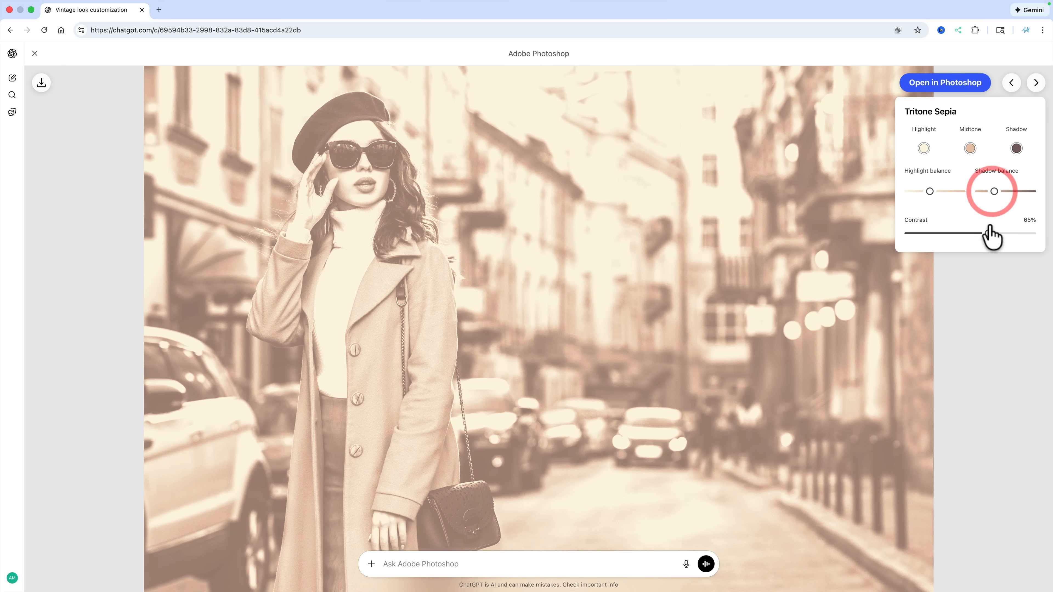
{"action": "left_click_drag", "start_coordinate": [988, 234], "coordinate": [975, 234]}
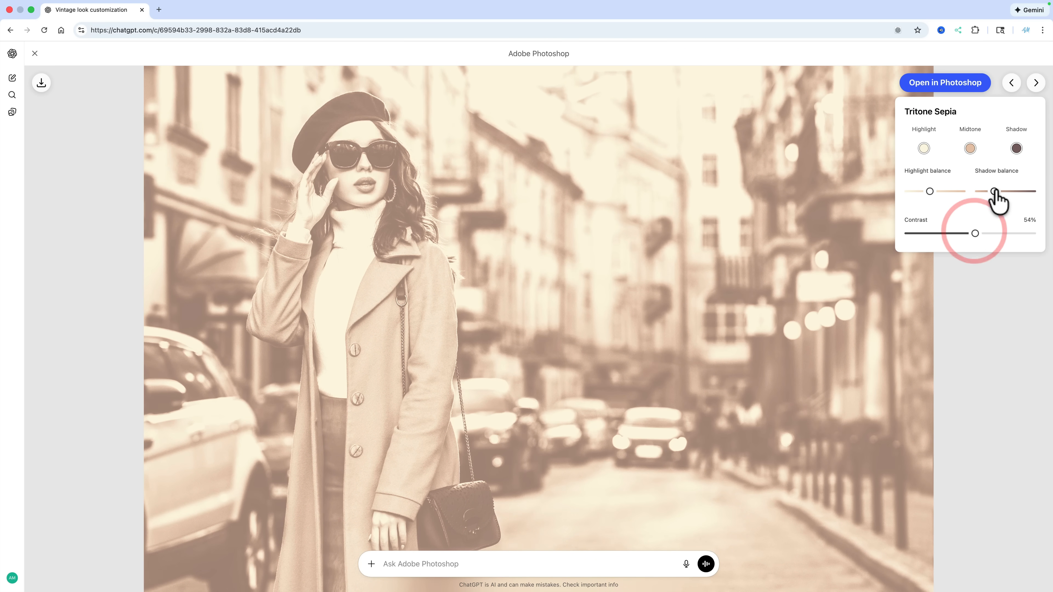
{"action": "left_click_drag", "start_coordinate": [993, 192], "coordinate": [996, 190]}
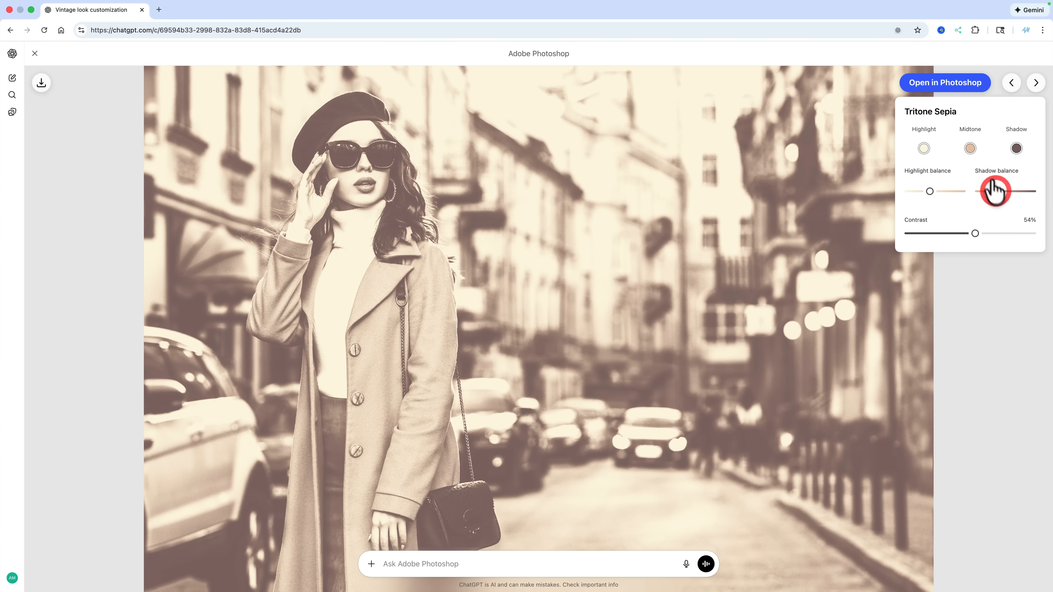
Step: Change the Tritone Sepia midtone colour to a warm yellow-orange, RGB 240, 202, 156
{"action": "left_click", "coordinate": [969, 148]}
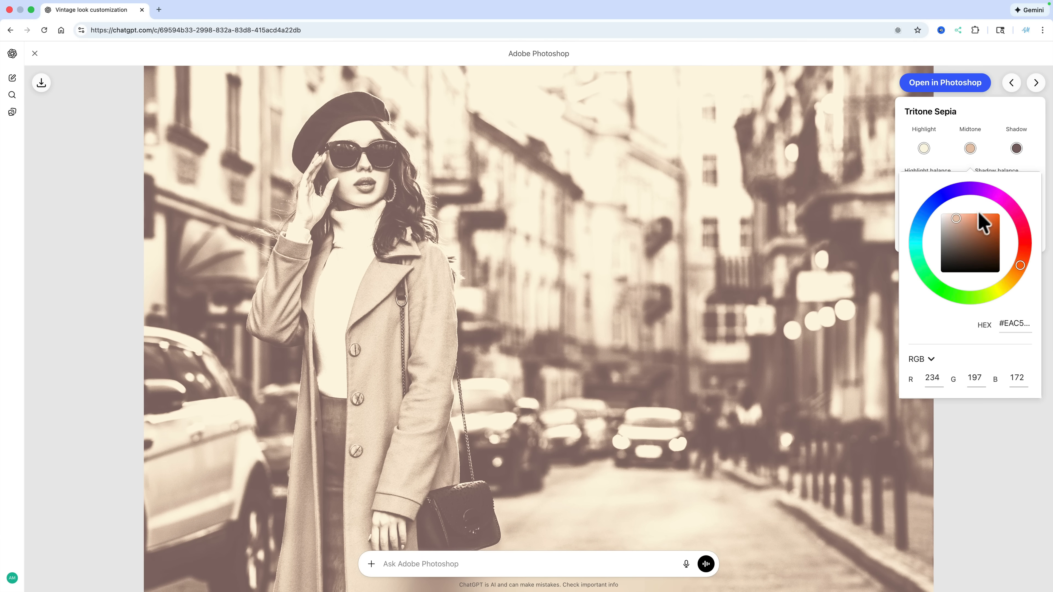
{"action": "left_click_drag", "start_coordinate": [957, 218], "coordinate": [961, 216]}
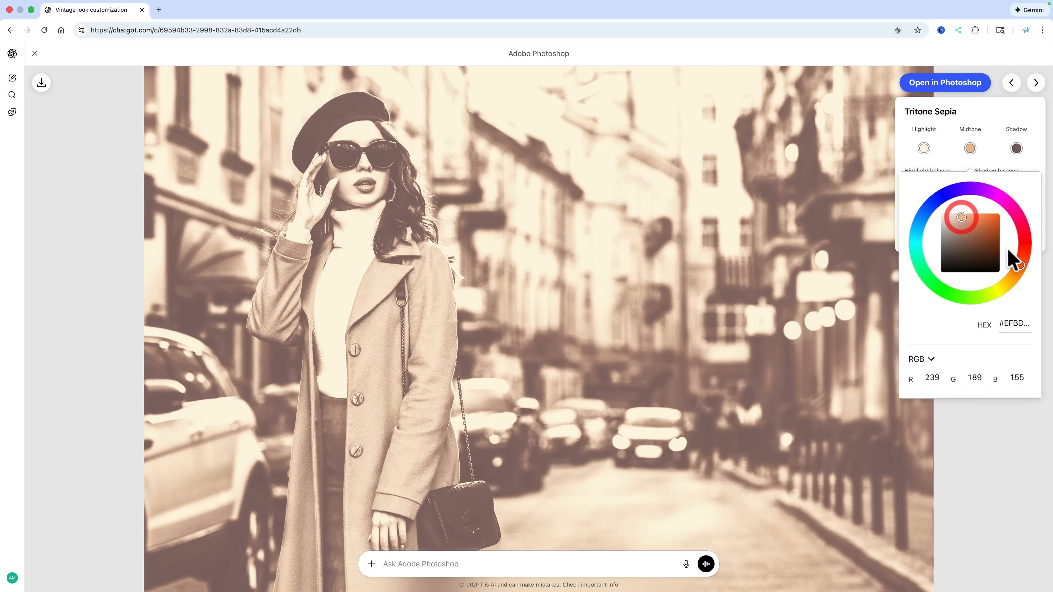
{"action": "left_click_drag", "start_coordinate": [1019, 266], "coordinate": [1019, 268]}
{"action": "left_click_drag", "start_coordinate": [1015, 272], "coordinate": [1015, 272]}
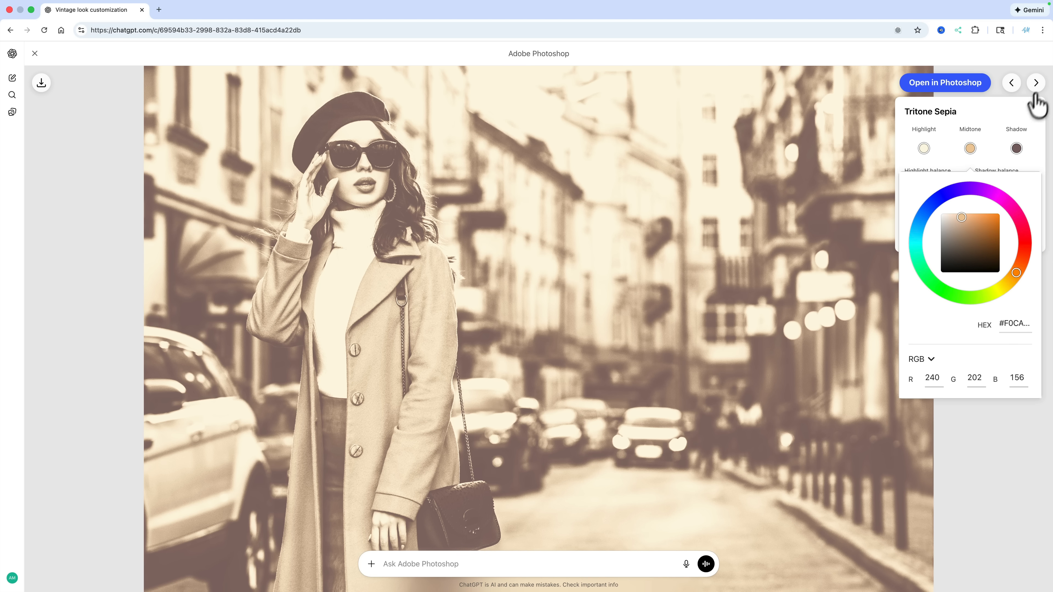
Step: Go to the Grain version, set grain size to 73% and strength to 64%, and try colored Chroma grain before turning it off
{"action": "left_click", "coordinate": [1036, 83]}
{"action": "left_click", "coordinate": [1036, 84]}
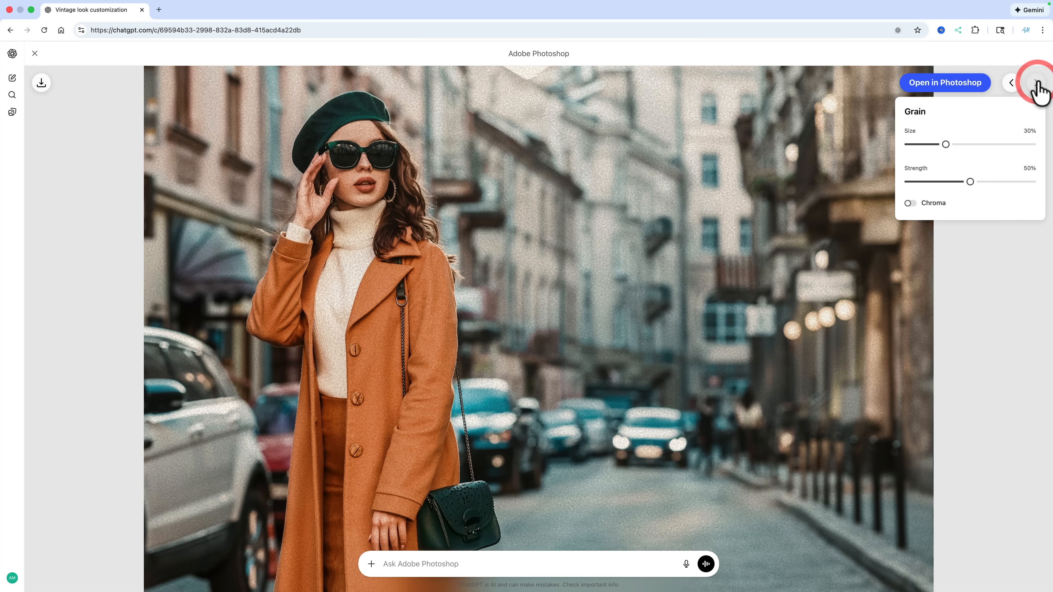
{"action": "left_click", "coordinate": [981, 144]}
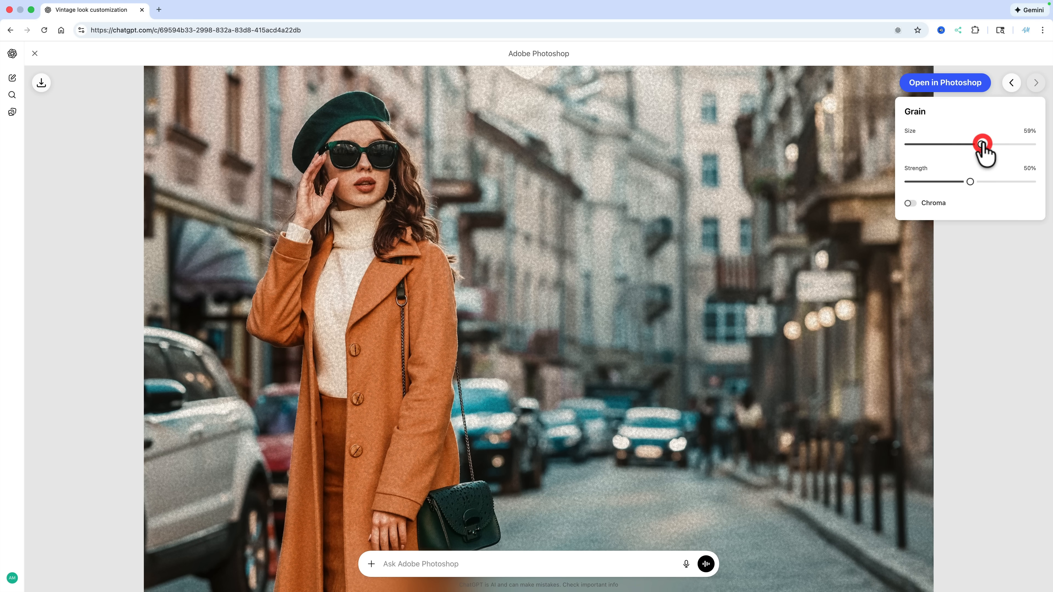
{"action": "left_click", "coordinate": [998, 145]}
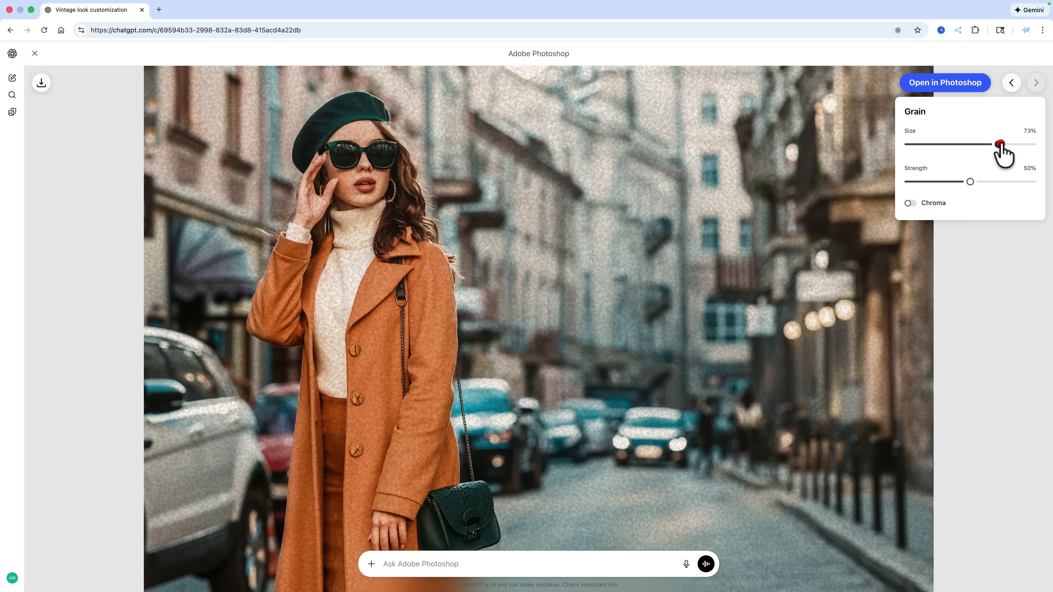
{"action": "left_click", "coordinate": [987, 182]}
{"action": "left_click", "coordinate": [907, 203]}
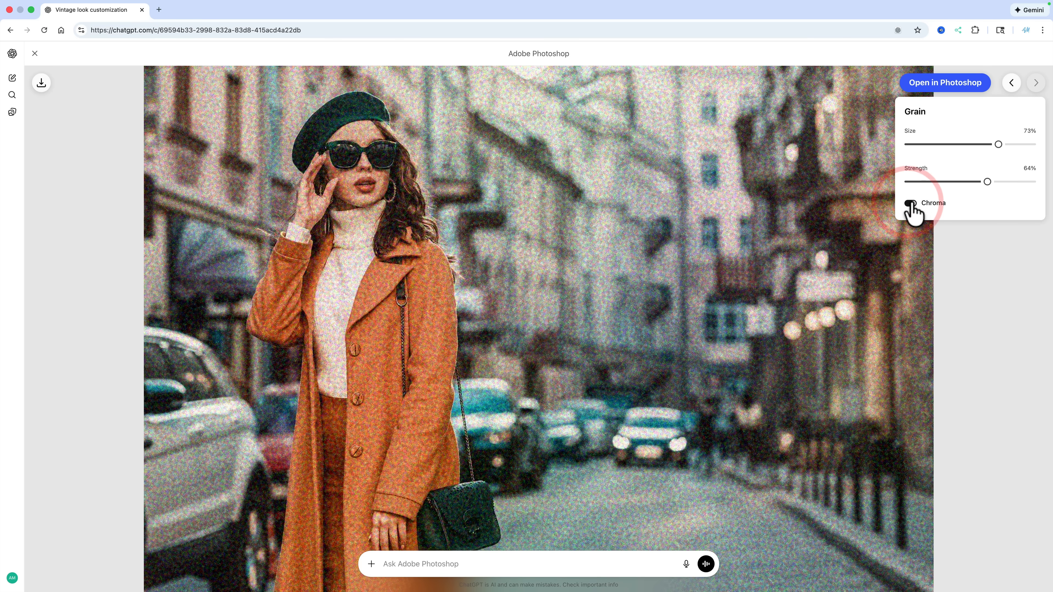
{"action": "left_click", "coordinate": [929, 203]}
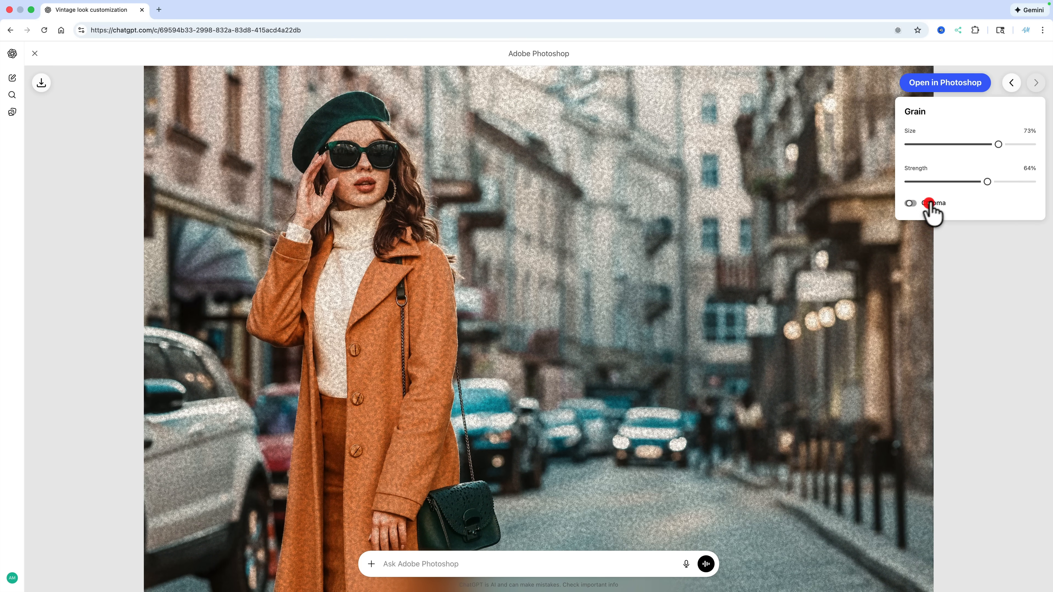
Step: Compare the Tritone Sepia and Grain versions by switching between them, and return to the conversation
{"action": "left_click", "coordinate": [1011, 85]}
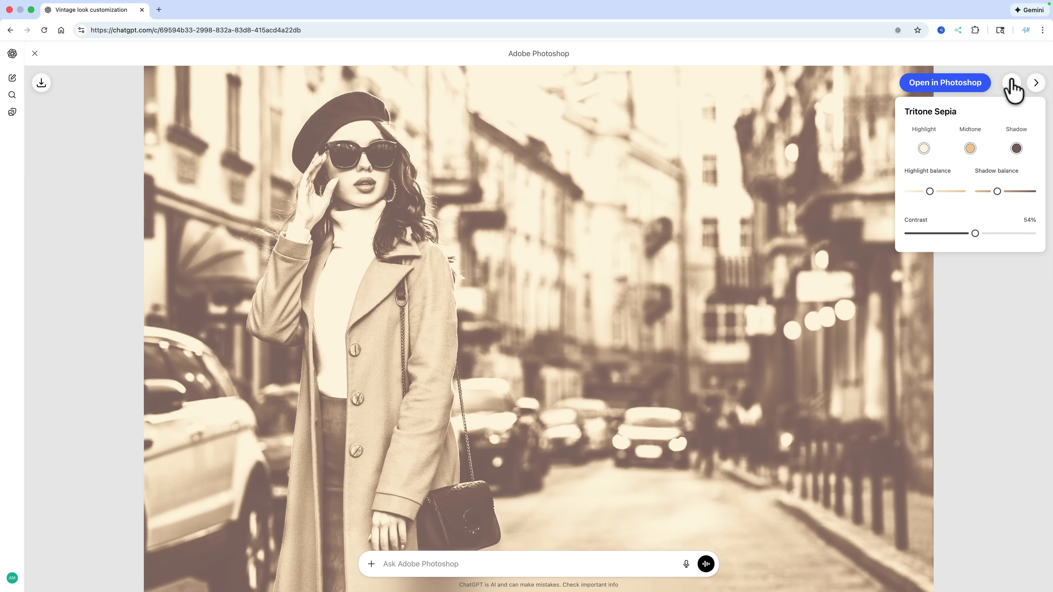
{"action": "left_click", "coordinate": [1033, 87]}
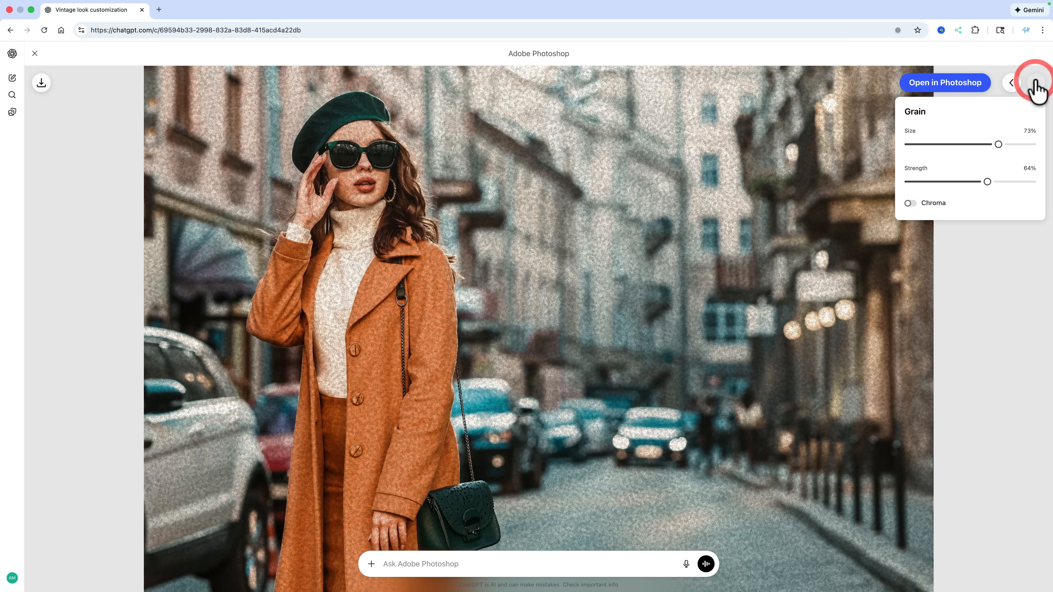
{"action": "left_click", "coordinate": [1011, 84]}
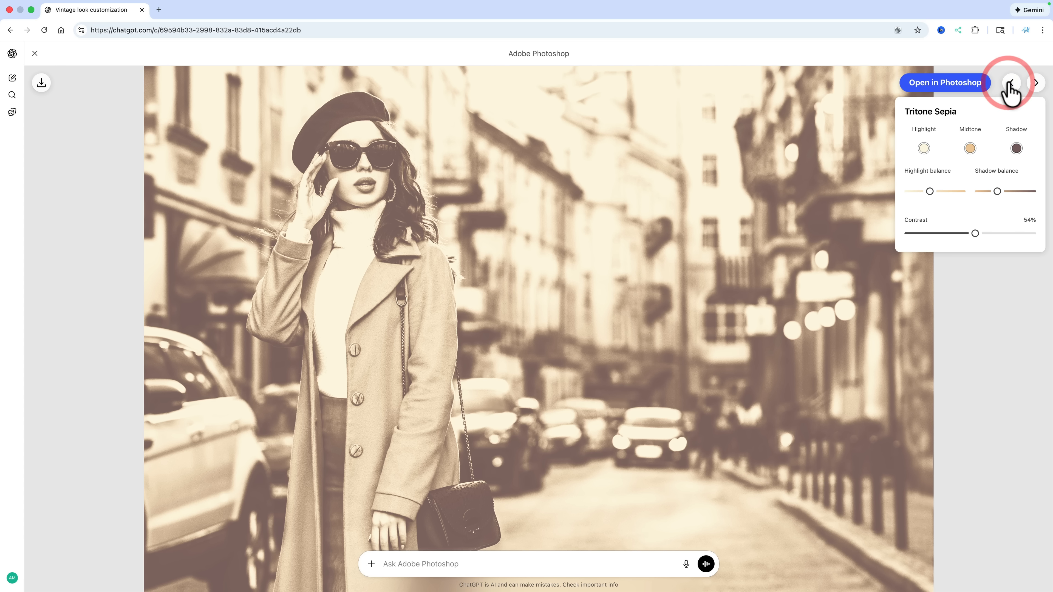
{"action": "left_click", "coordinate": [1034, 83]}
{"action": "left_click", "coordinate": [1011, 83]}
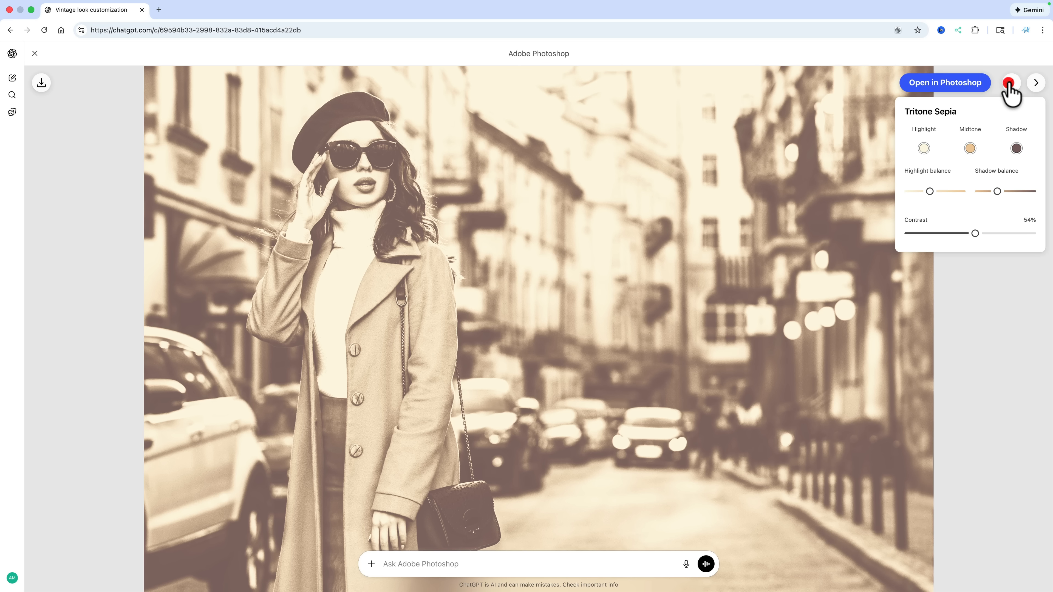
{"action": "left_click", "coordinate": [36, 53]}
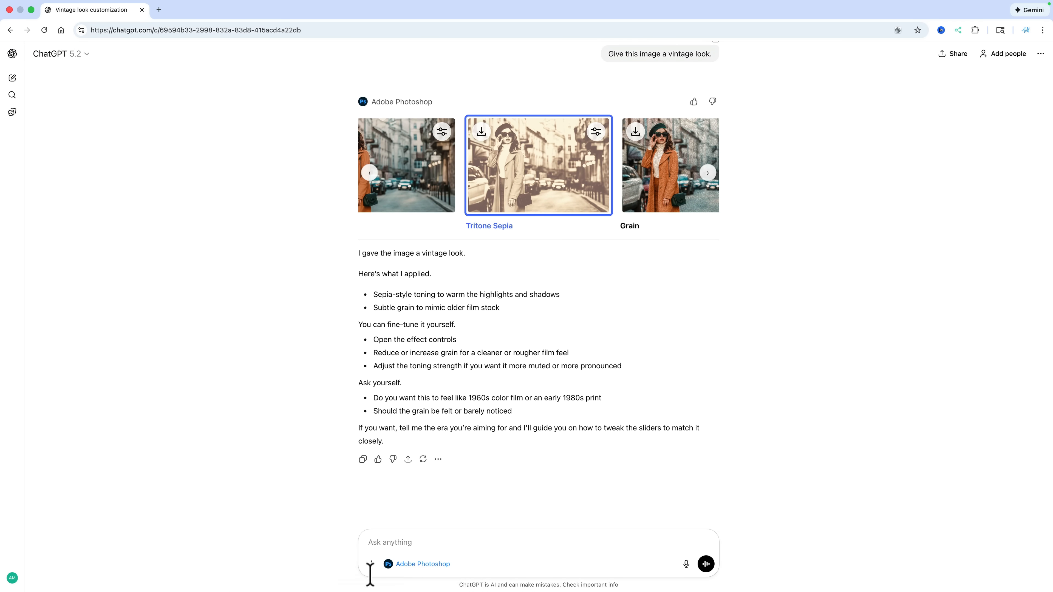
Step: Preview the photo "2 AdobeStock_1289150844.jpeg" and attach it to the prompt
{"action": "left_click", "coordinate": [371, 564]}
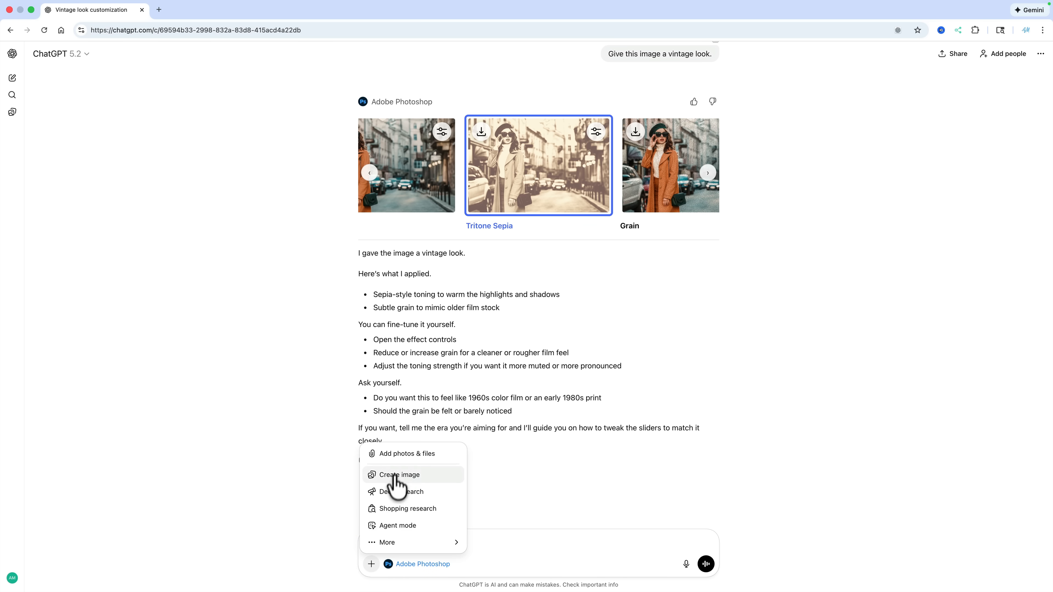
{"action": "left_click", "coordinate": [397, 453]}
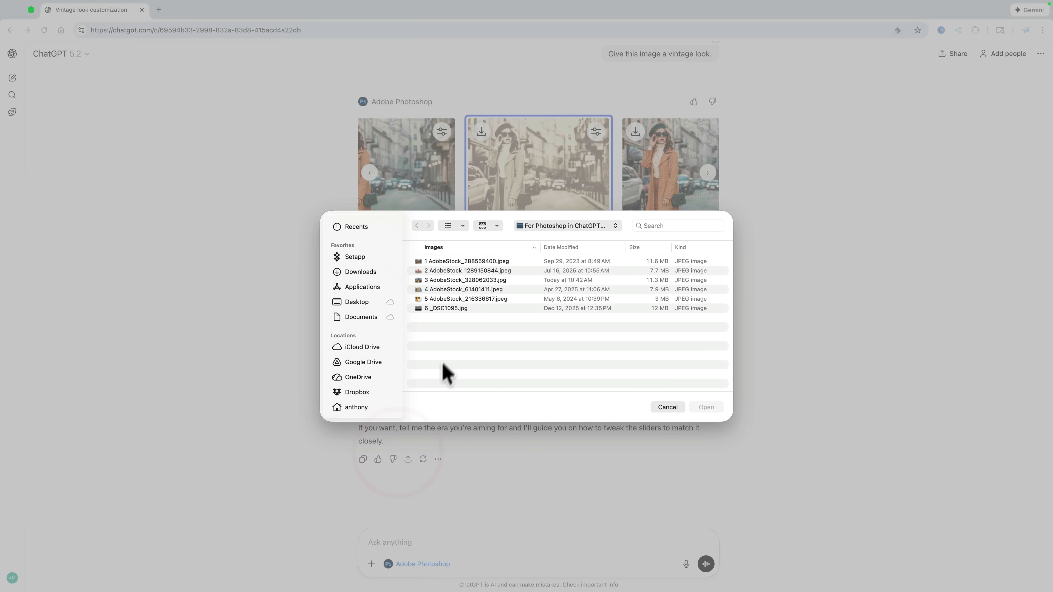
{"action": "left_click", "coordinate": [450, 271]}
{"action": "key", "text": "space"}
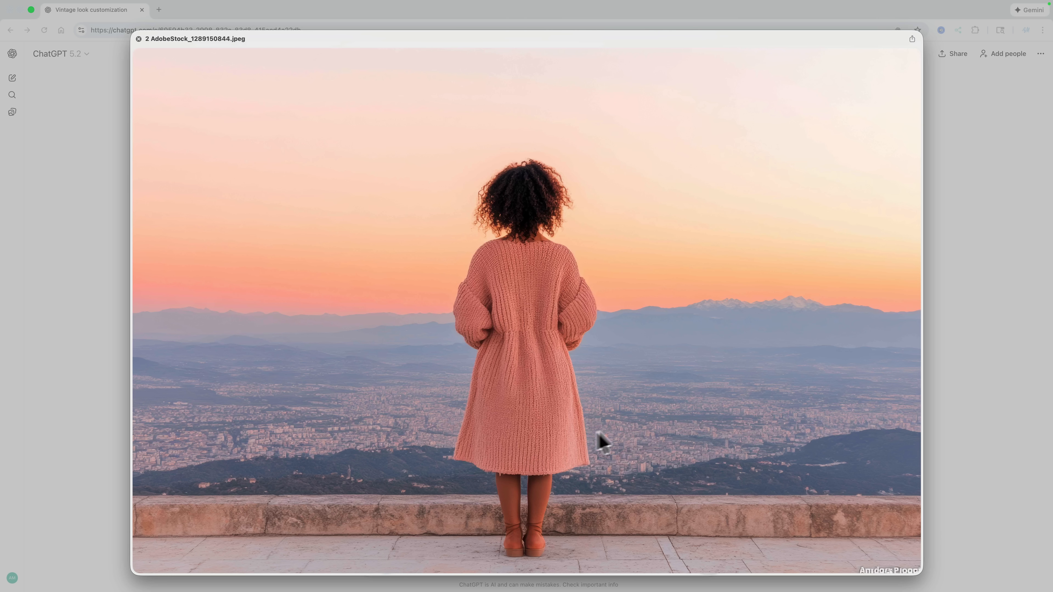
{"action": "left_click", "coordinate": [138, 39]}
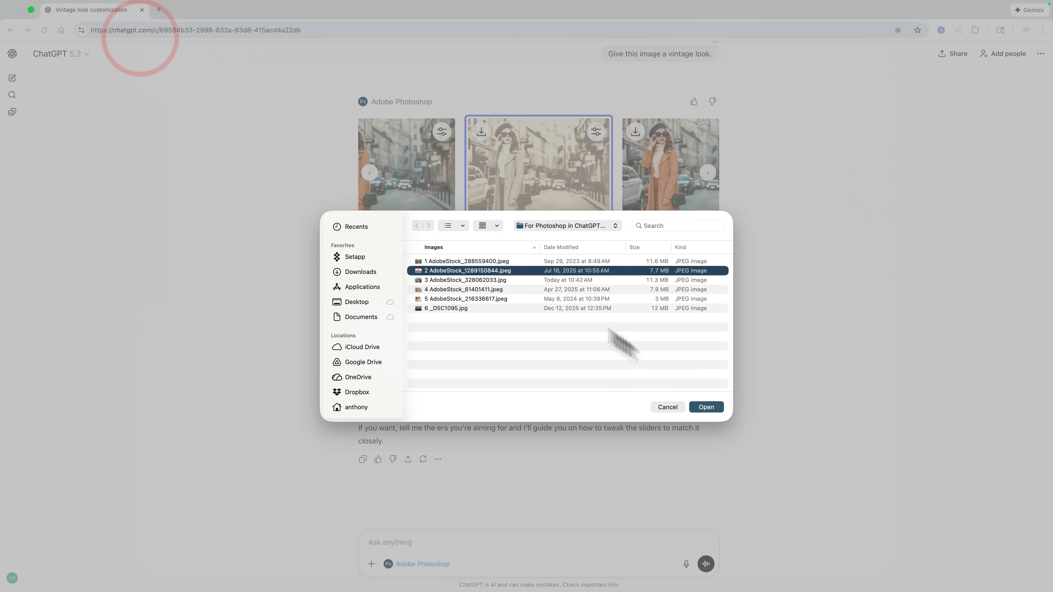
{"action": "left_click", "coordinate": [706, 406]}
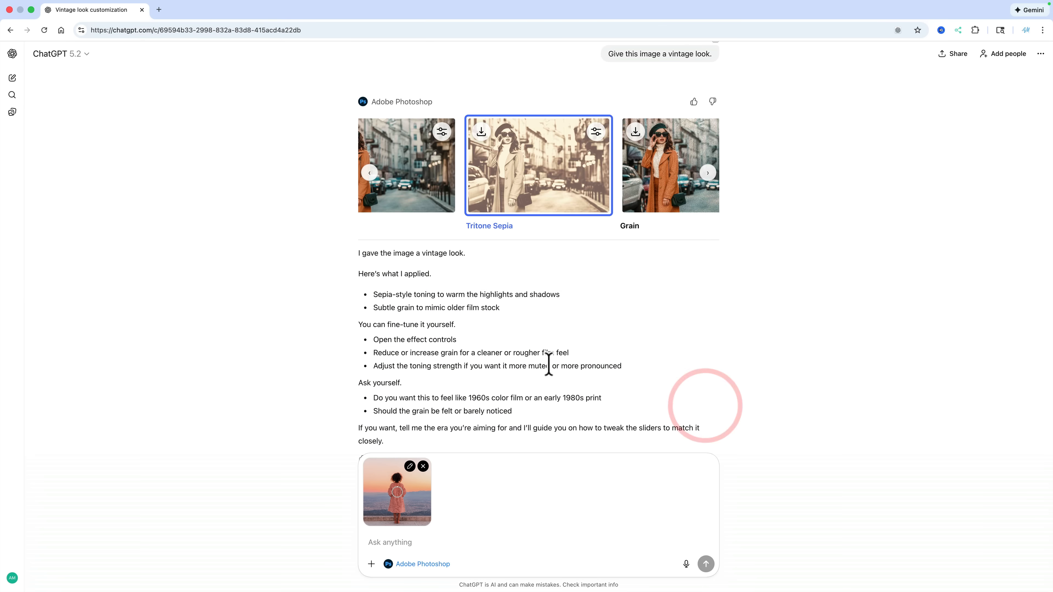
Step: Send the prompt "Change the color of the woman's robe" with the attached photo
{"action": "left_click", "coordinate": [377, 541]}
{"action": "type", "text": "Change teh"}
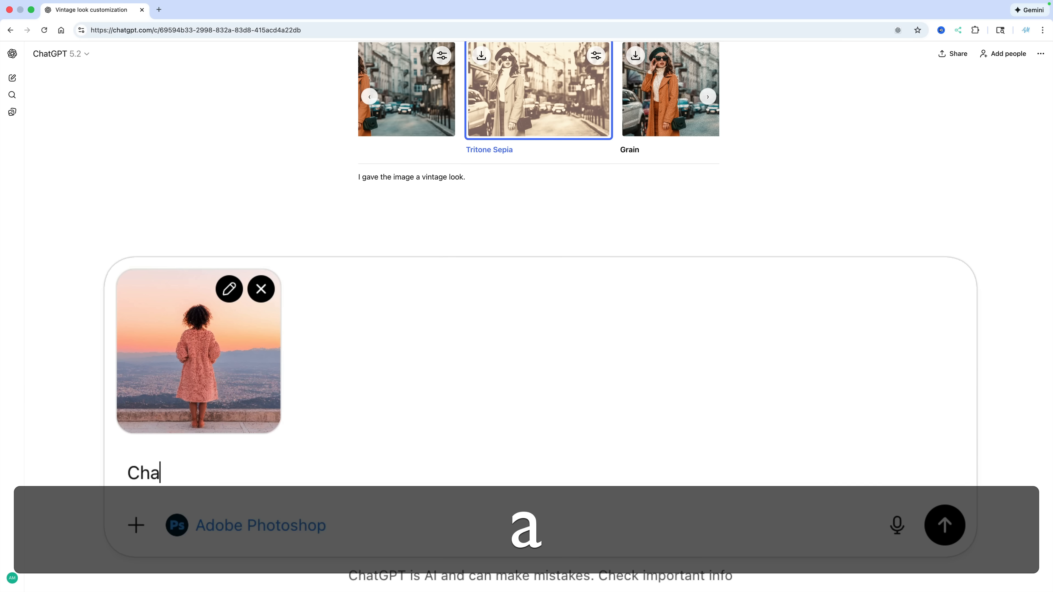
{"action": "key", "text": "BackSpace"}
{"action": "key", "text": "BackSpace"}
{"action": "key", "text": "BackSpace"}
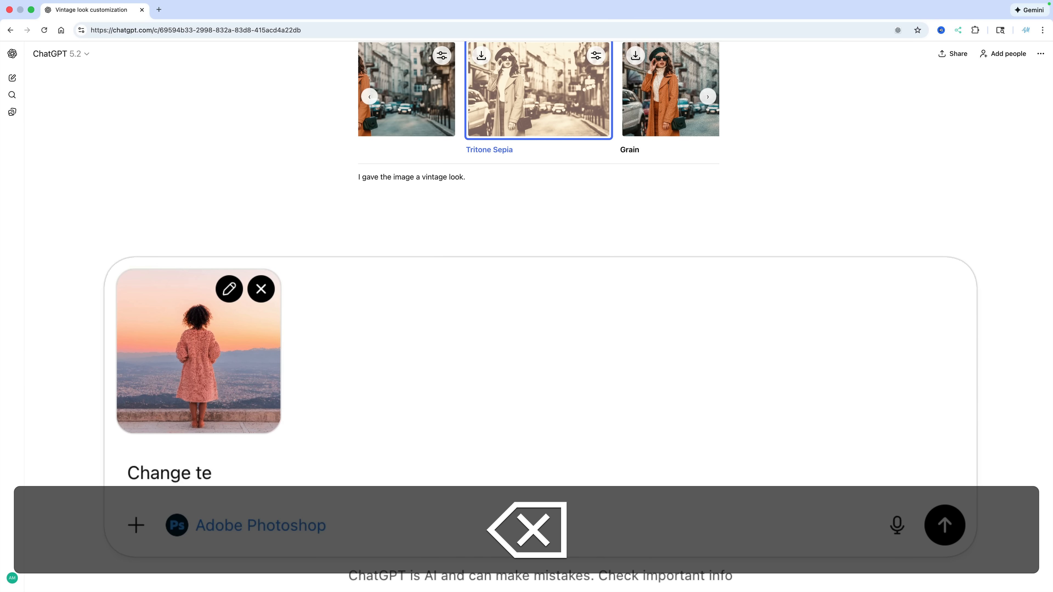
{"action": "type", "text": "he colo"}
{"action": "key", "text": "BackSpace"}
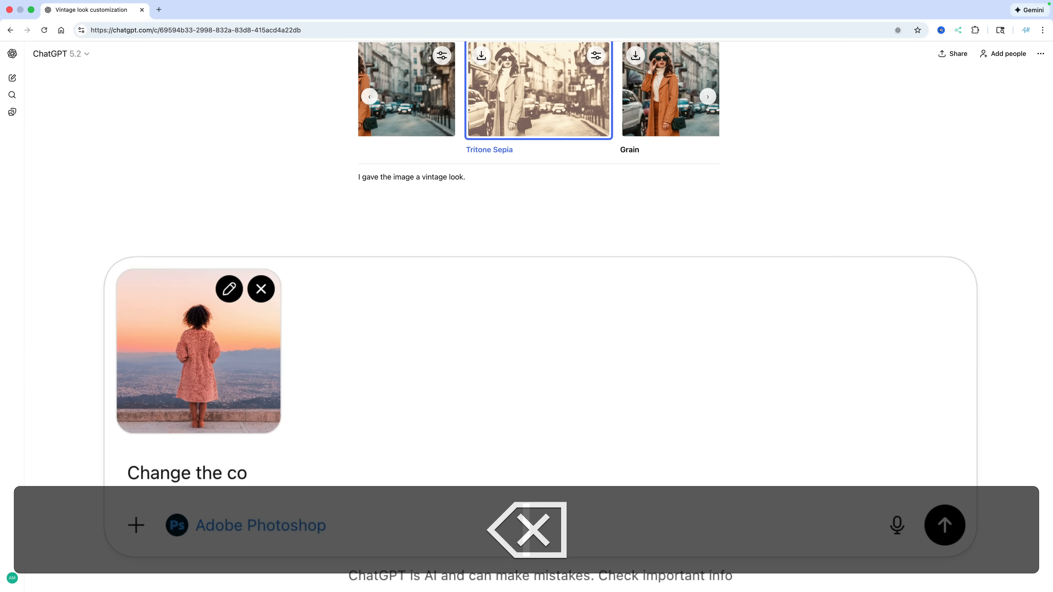
{"action": "type", "text": "lor of the woman's "}
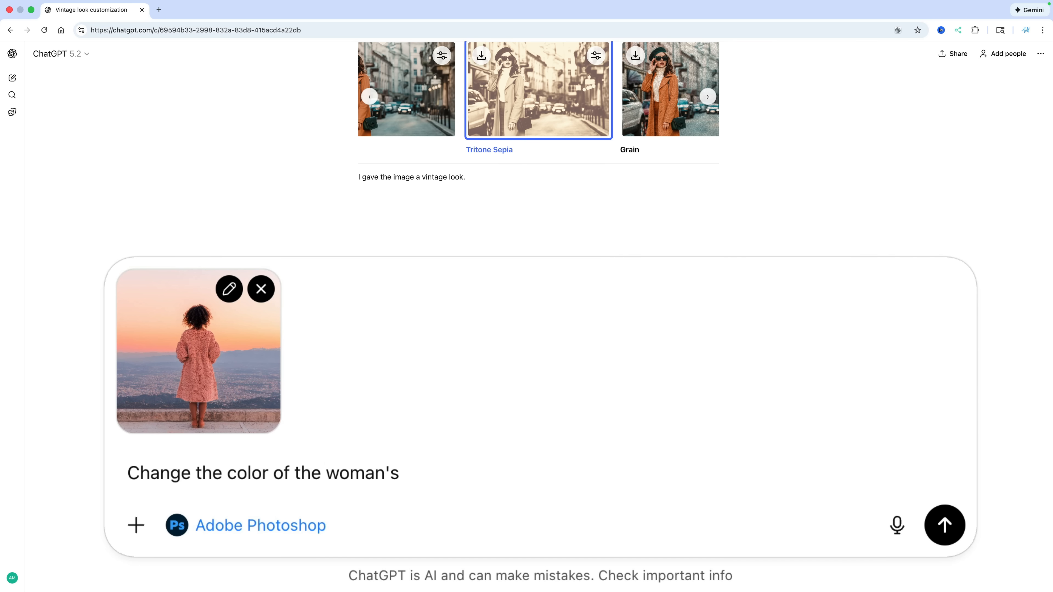
{"action": "type", "text": "robe"}
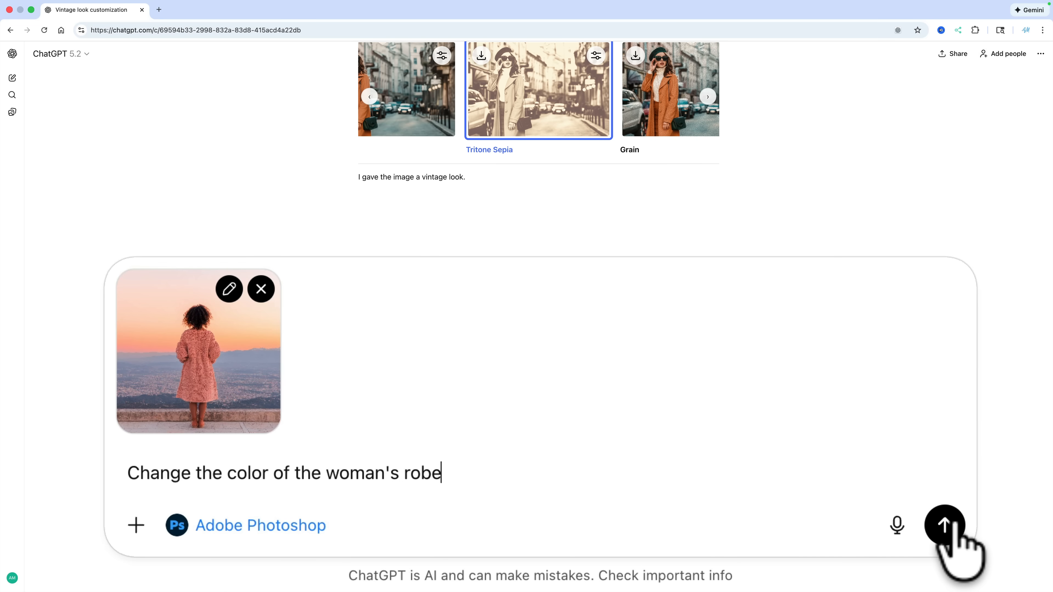
{"action": "left_click", "coordinate": [945, 524]}
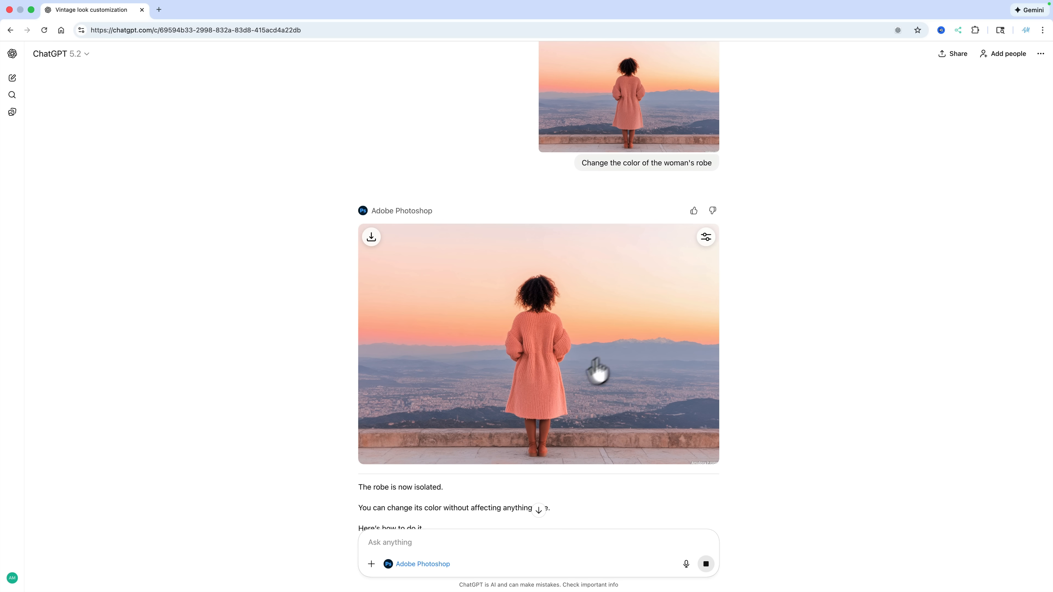
Step: Recolor the robe blue-violet in the enlarged result with hue -120.53, saturation 29.37 and lightness 22.87, and return to the conversation
{"action": "left_click", "coordinate": [705, 237]}
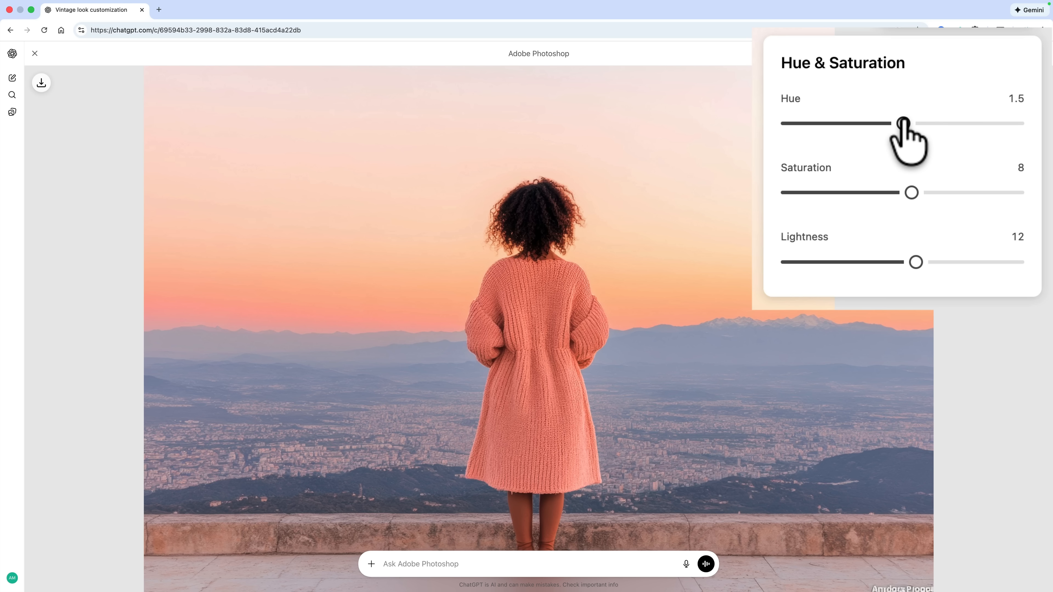
{"action": "left_click_drag", "start_coordinate": [903, 123], "coordinate": [826, 123]}
{"action": "left_click_drag", "start_coordinate": [911, 192], "coordinate": [934, 192]}
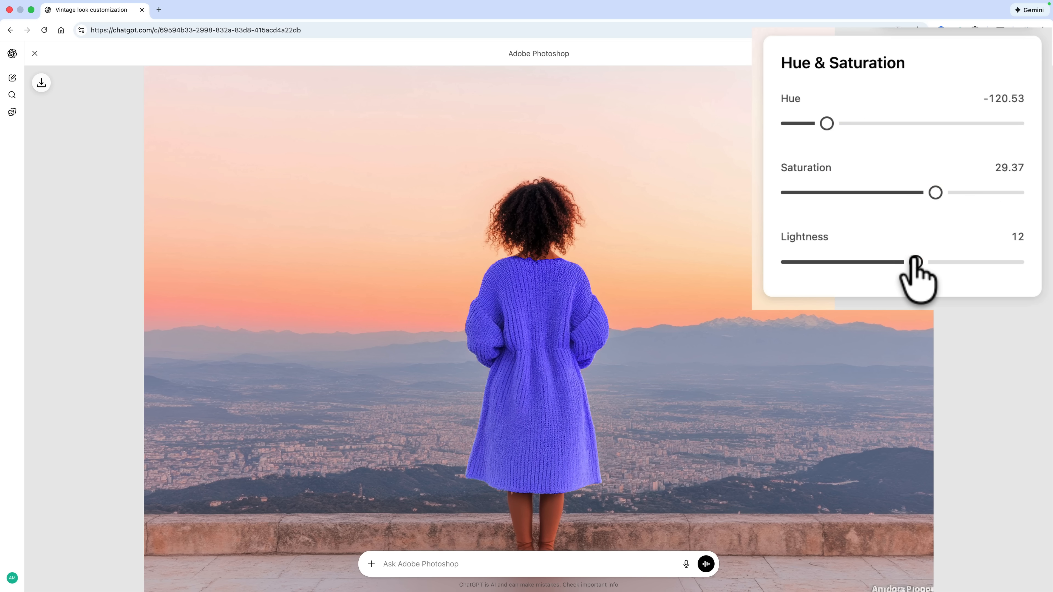
{"action": "left_click_drag", "start_coordinate": [916, 261], "coordinate": [984, 220]}
{"action": "left_click", "coordinate": [984, 219]}
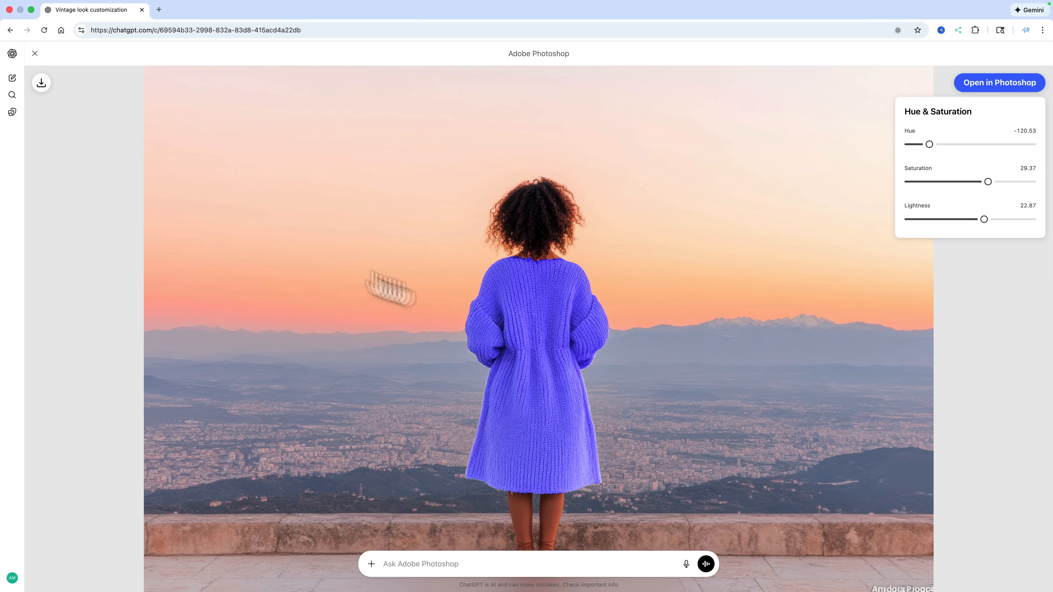
{"action": "left_click", "coordinate": [35, 54]}
Step: Preview the photo "3 AdobeStock_328062033.jpg" and attach it to the prompt
{"action": "scroll", "coordinate": [315, 170], "scroll_direction": "down", "scroll_amount": 6}
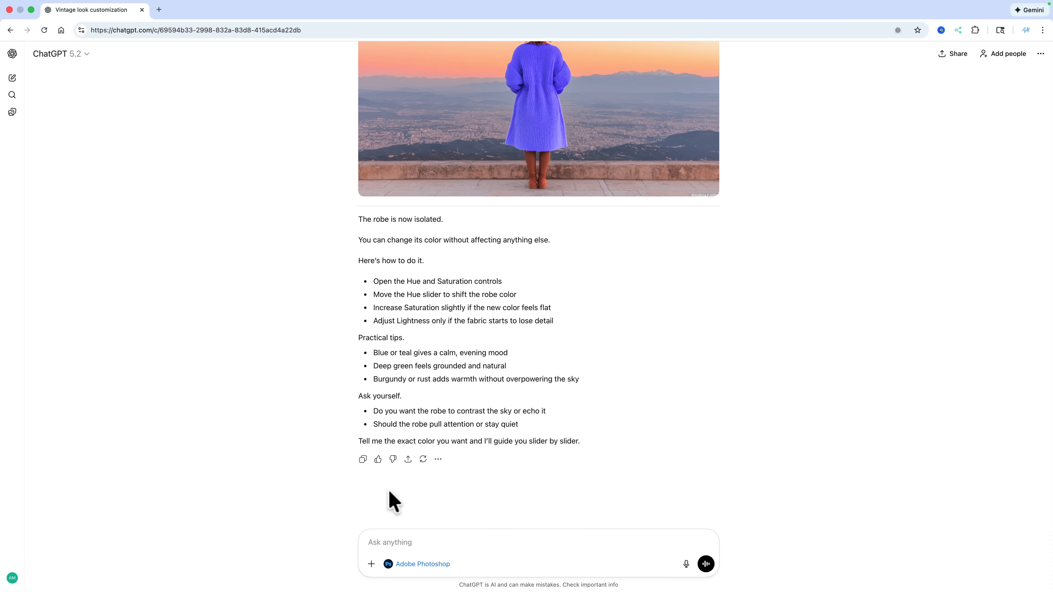
{"action": "left_click", "coordinate": [372, 565]}
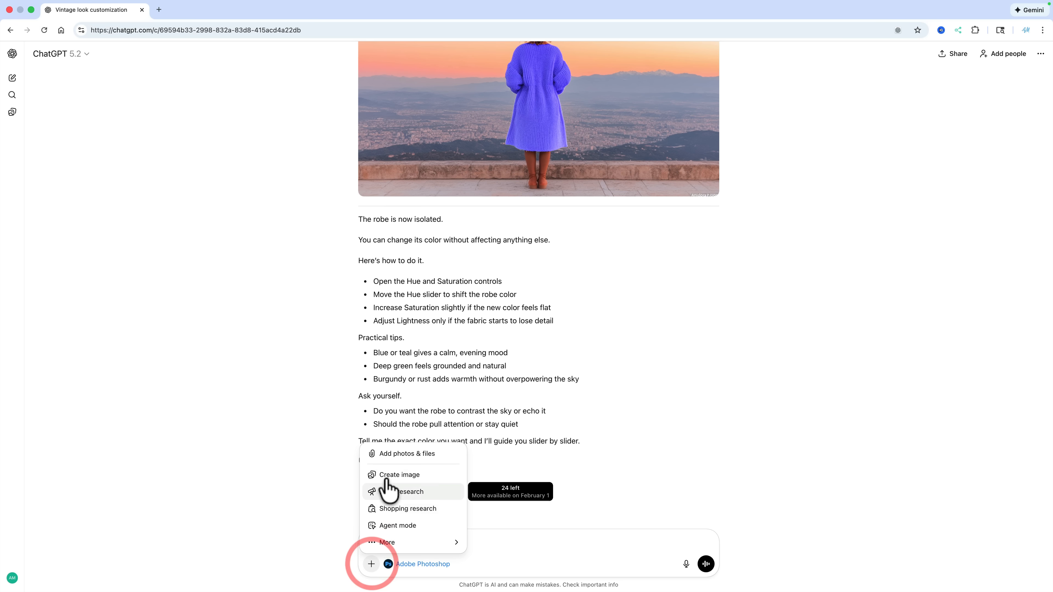
{"action": "left_click", "coordinate": [392, 455]}
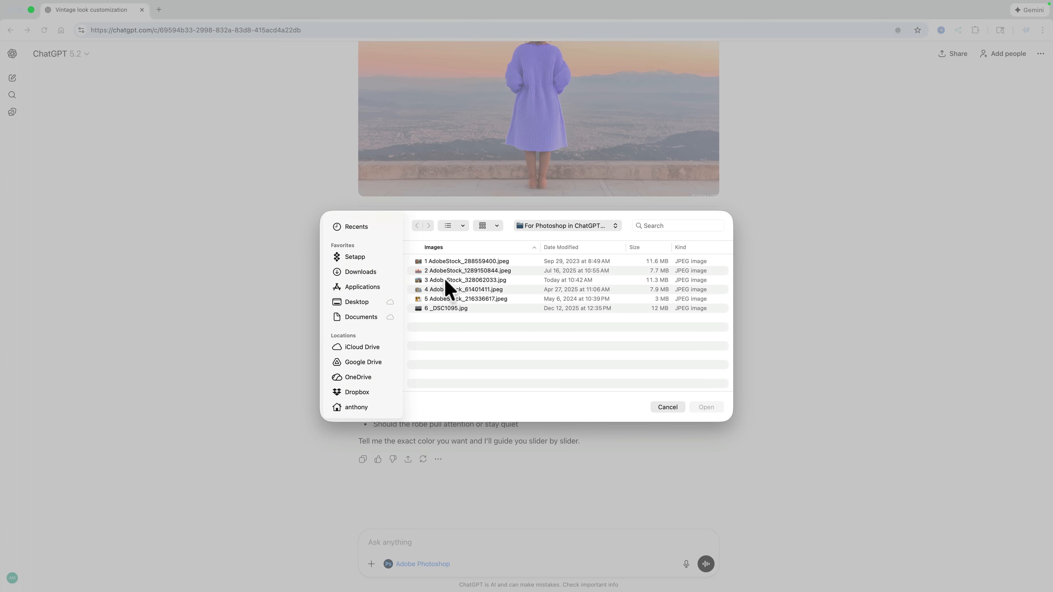
{"action": "left_click", "coordinate": [446, 273]}
{"action": "key", "text": "space"}
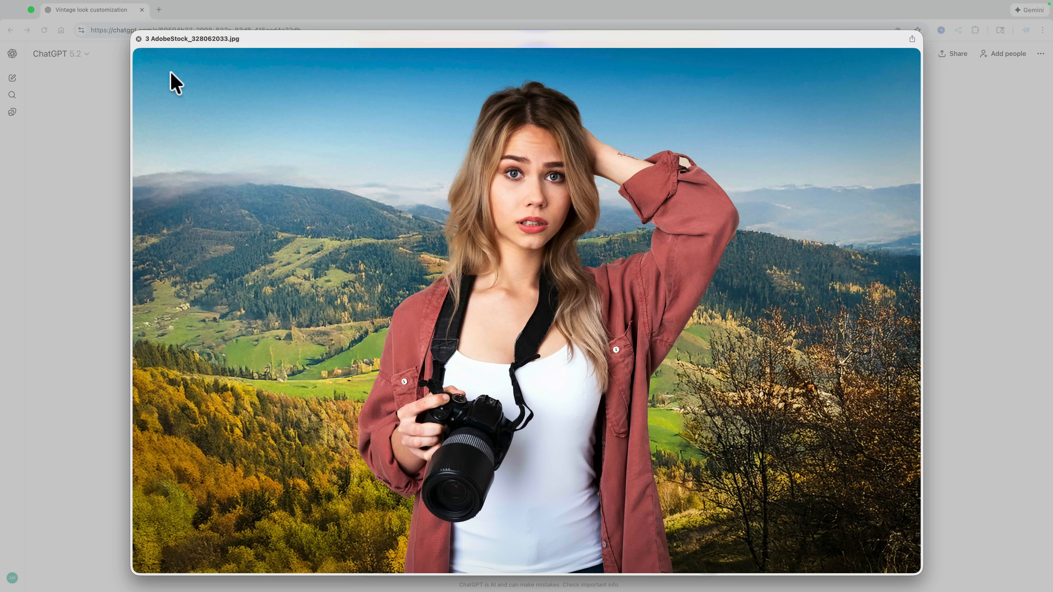
{"action": "left_click", "coordinate": [138, 39]}
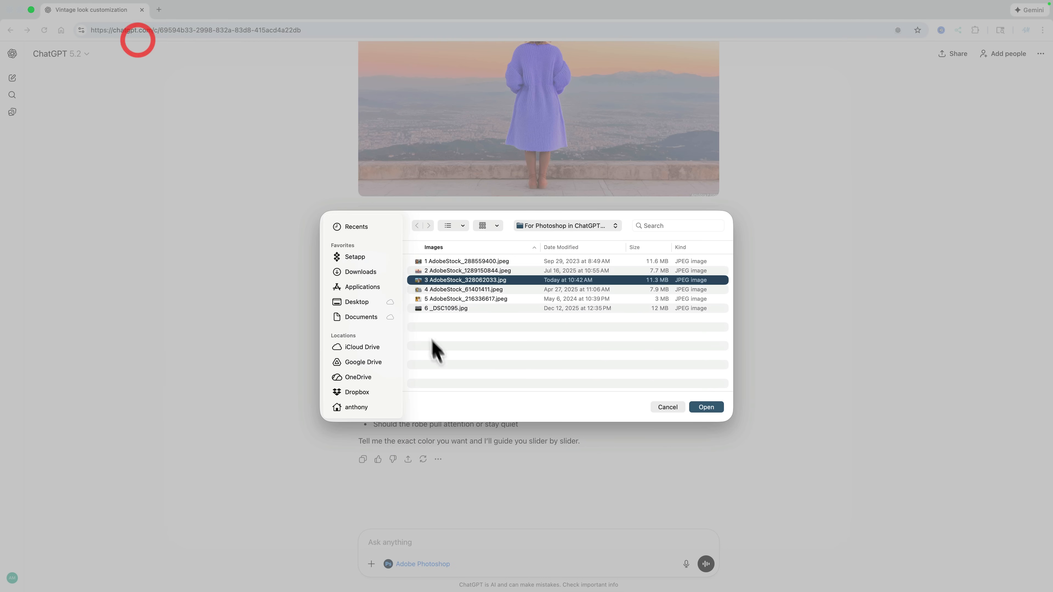
{"action": "left_click", "coordinate": [706, 407]}
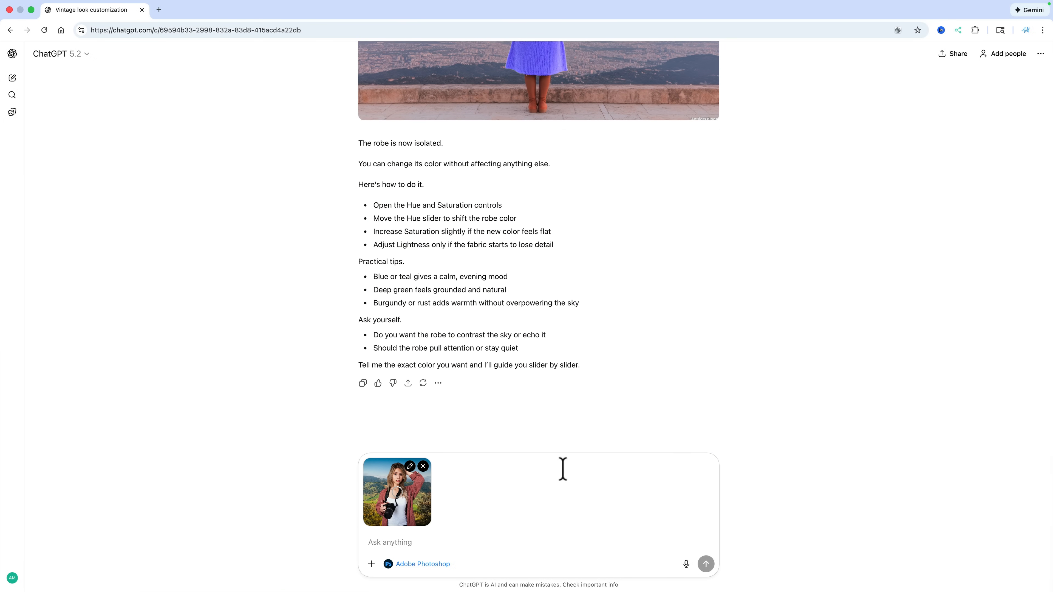
Step: Send the prompt "Blur the background" with the attached photo of the woman holding a camera
{"action": "type", "text": "Blur "}
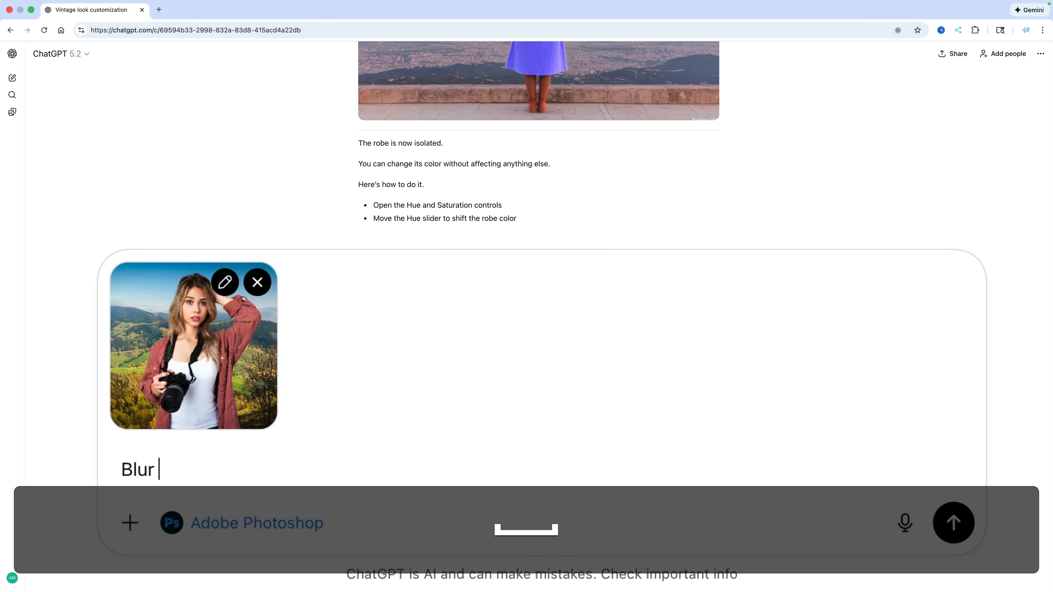
{"action": "type", "text": "the background"}
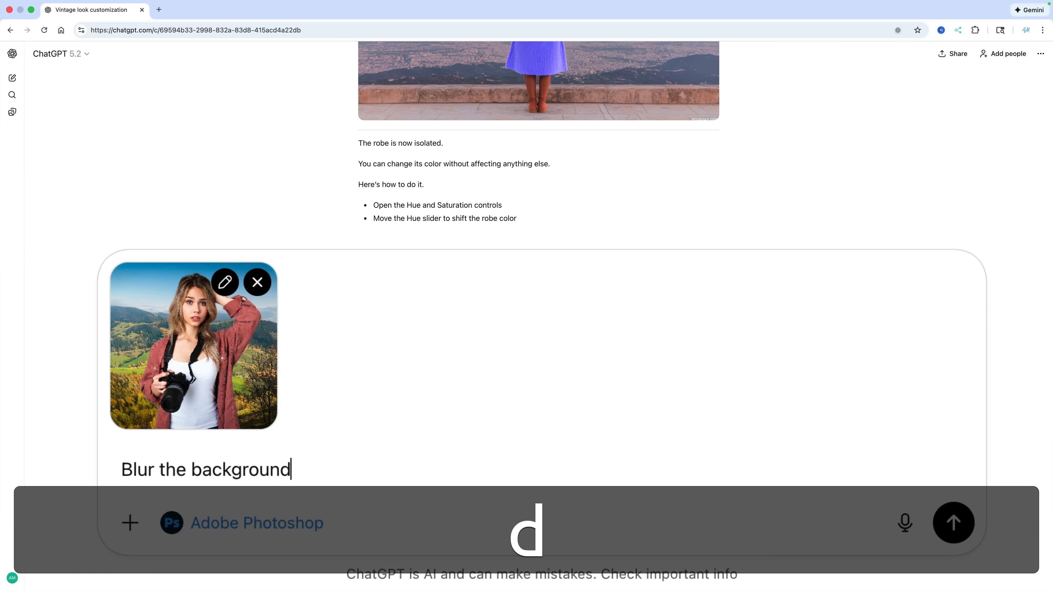
{"action": "left_click", "coordinate": [953, 523]}
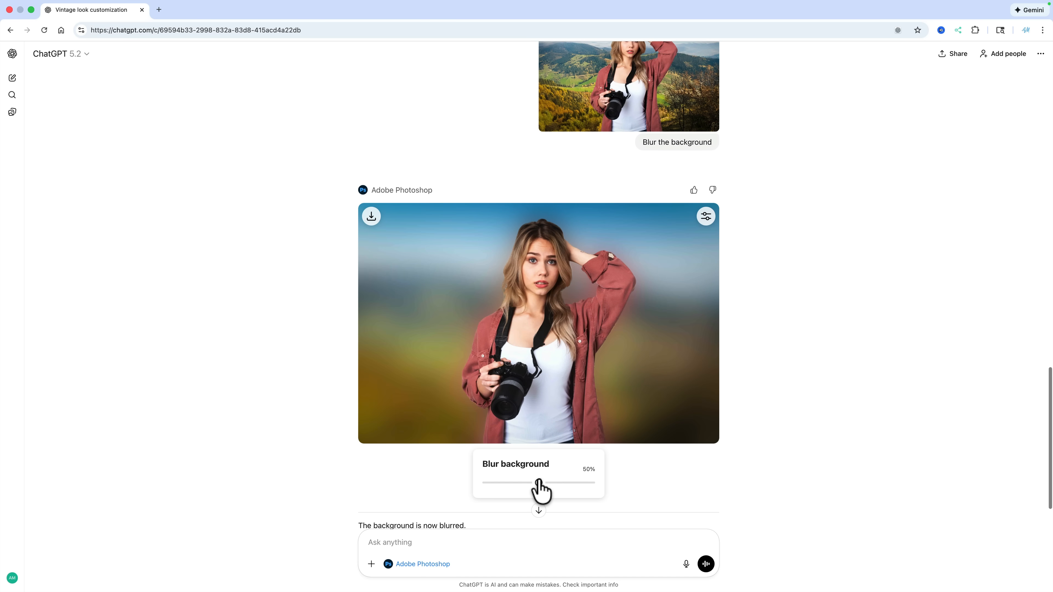
Step: Reduce the background blur of the camera portrait to 1% and enlarge the result with its effect controls
{"action": "left_click_drag", "start_coordinate": [538, 483], "coordinate": [485, 479]}
{"action": "left_click", "coordinate": [485, 481]}
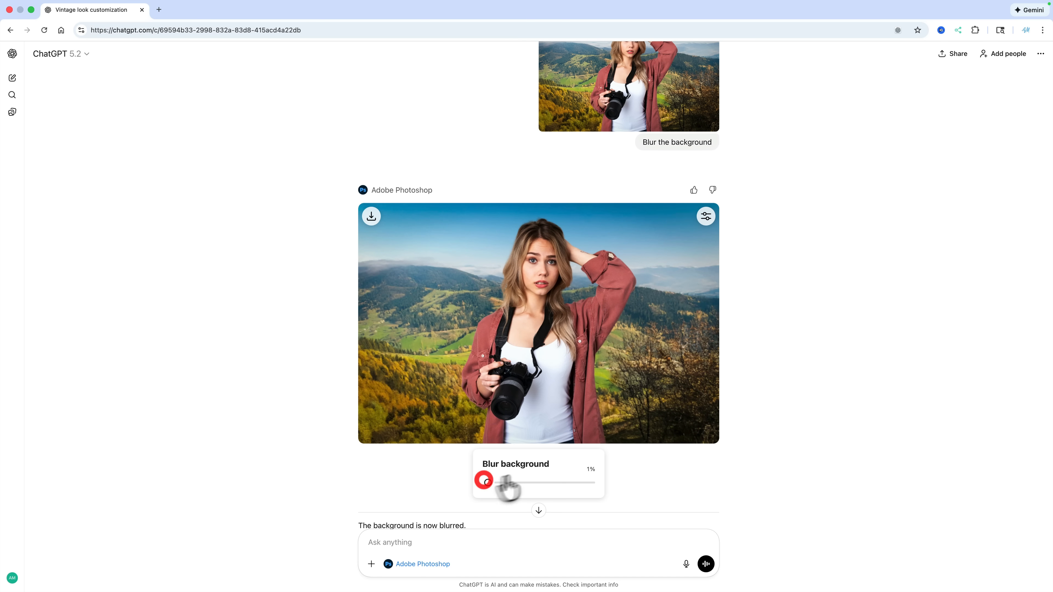
{"action": "left_click", "coordinate": [706, 216]}
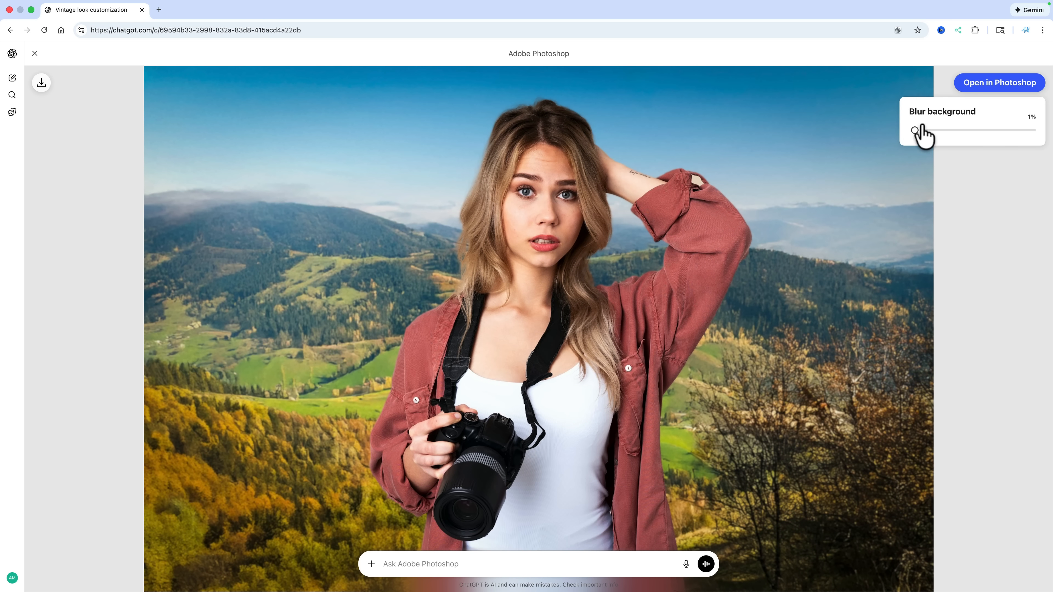
Step: Set the background blur of the enlarged camera portrait to 6% and return to the conversation
{"action": "left_click_drag", "start_coordinate": [914, 131], "coordinate": [918, 130]}
{"action": "left_click_drag", "start_coordinate": [920, 132], "coordinate": [917, 133]}
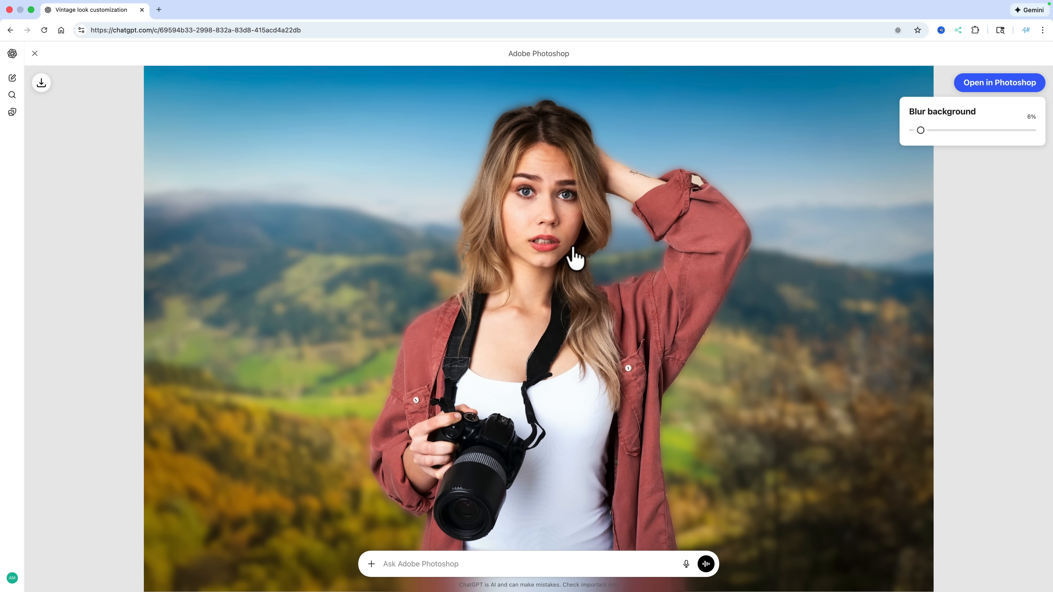
{"action": "left_click", "coordinate": [35, 52]}
{"action": "scroll", "coordinate": [447, 286], "scroll_direction": "down", "scroll_amount": 10}
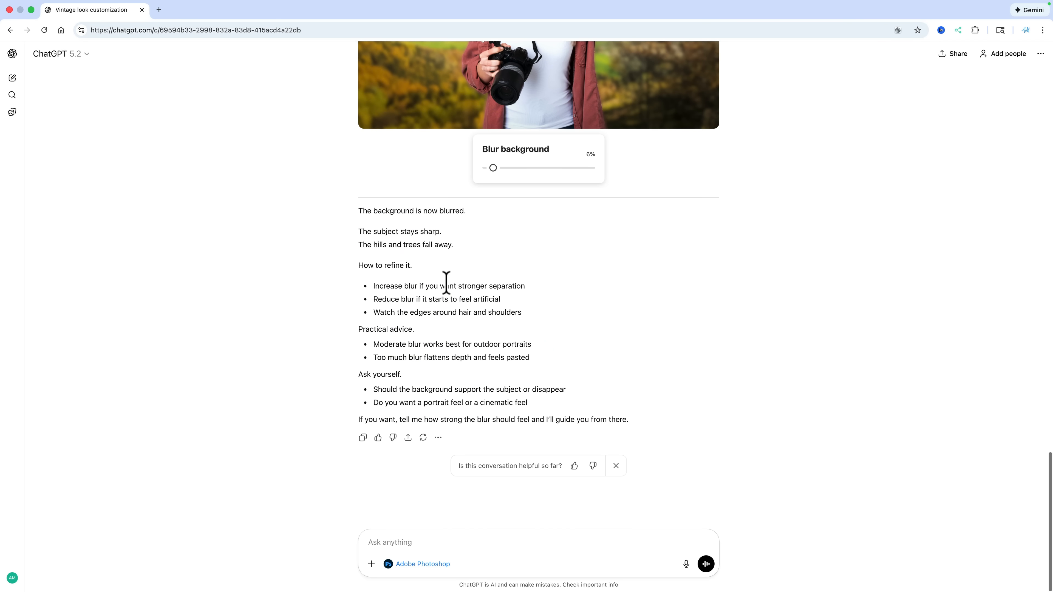
Step: Preview the photo "4 AdobeStock_61401411.jpeg" and attach it to the prompt
{"action": "left_click", "coordinate": [371, 564]}
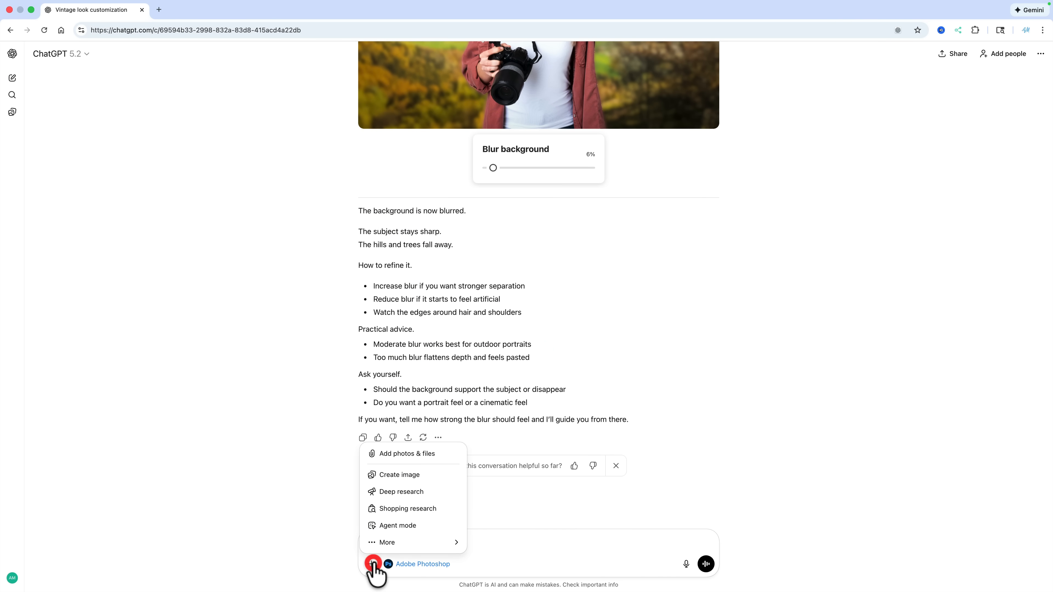
{"action": "left_click", "coordinate": [405, 453]}
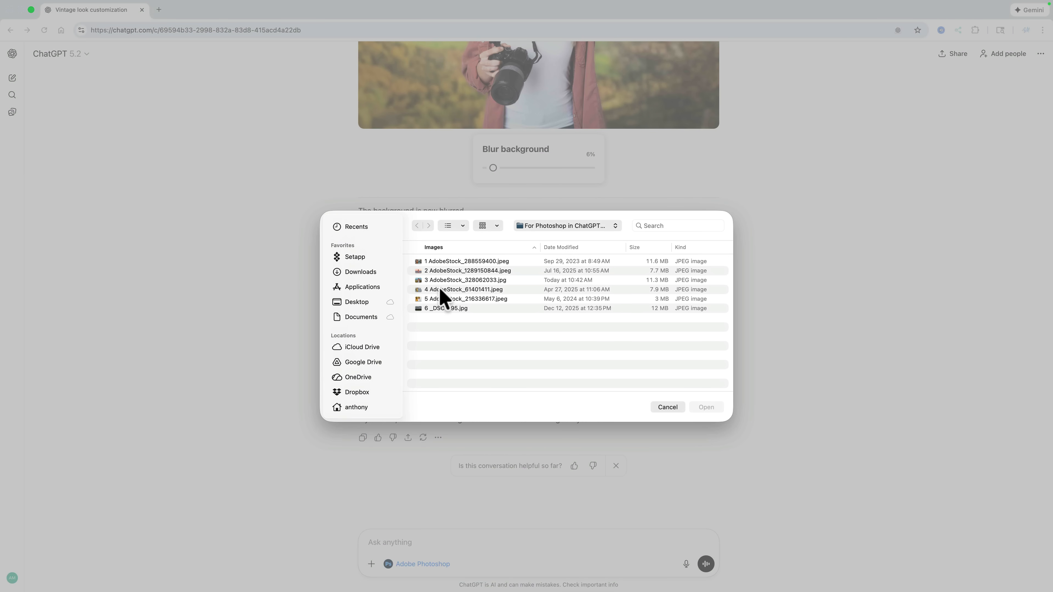
{"action": "left_click", "coordinate": [440, 290]}
{"action": "key", "text": "space"}
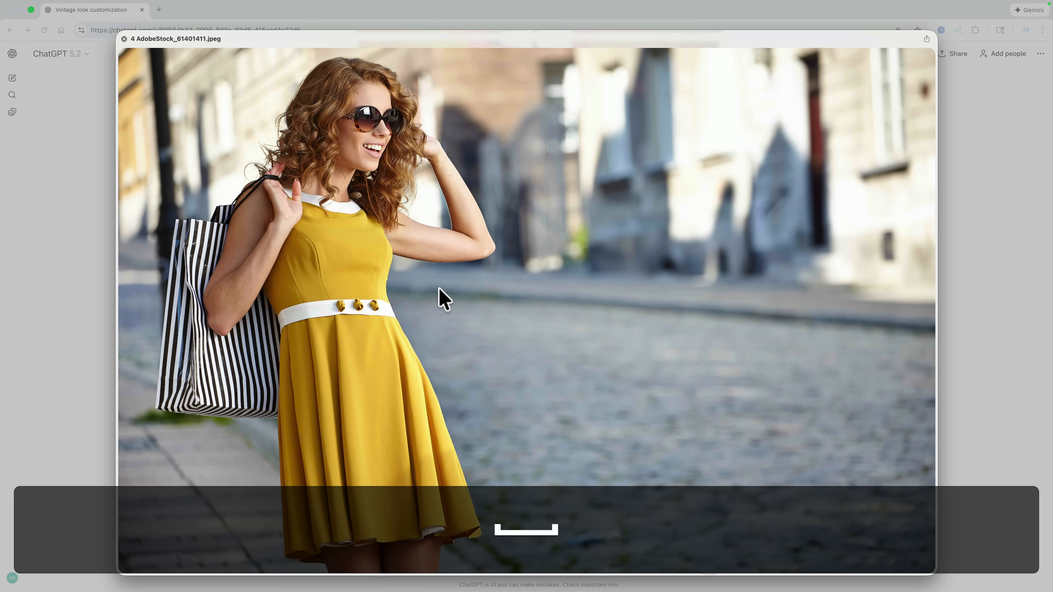
{"action": "key", "text": "space"}
{"action": "left_click", "coordinate": [701, 406]}
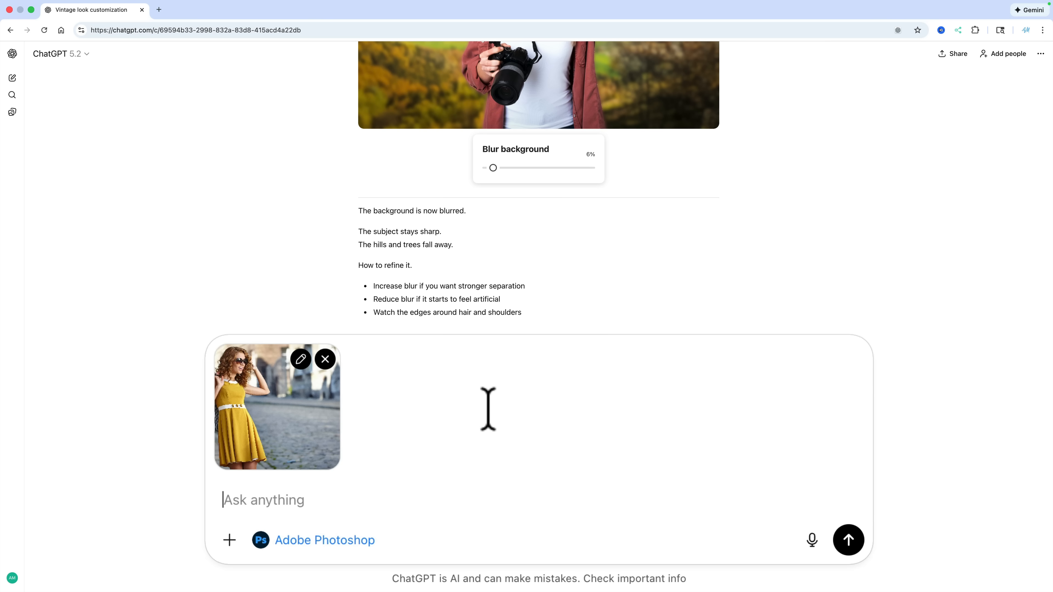
{"action": "type", "text": "Change the"}
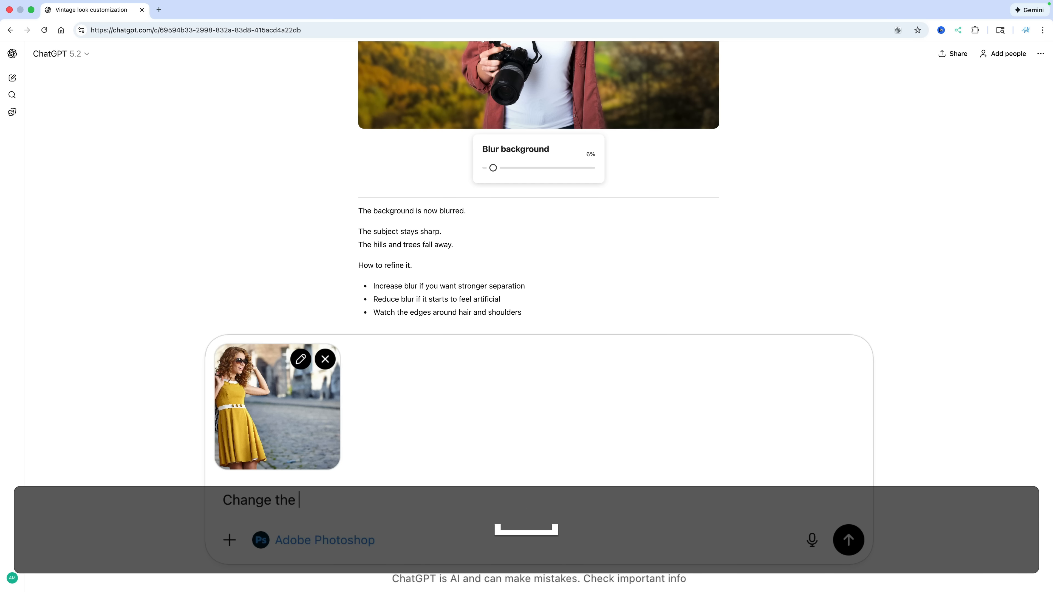
{"action": "key", "text": "BackSpace"}
{"action": "key", "text": "BackSpace"}
{"action": "key", "text": "BackSpace"}
{"action": "key", "text": "BackSpace"}
{"action": "key", "text": "BackSpace"}
{"action": "key", "text": "BackSpace"}
{"action": "key", "text": "BackSpace"}
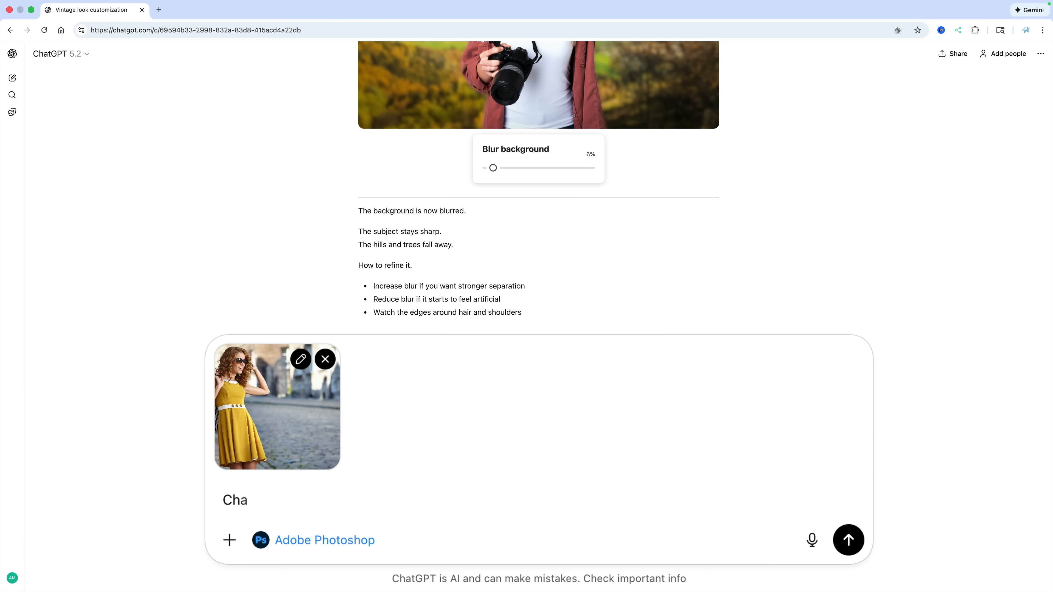
{"action": "key", "text": "BackSpace"}
Step: Send the prompt "Make the woman's dress blue" with the attached photo of the woman in the yellow dress
{"action": "type", "text": "Make teh"}
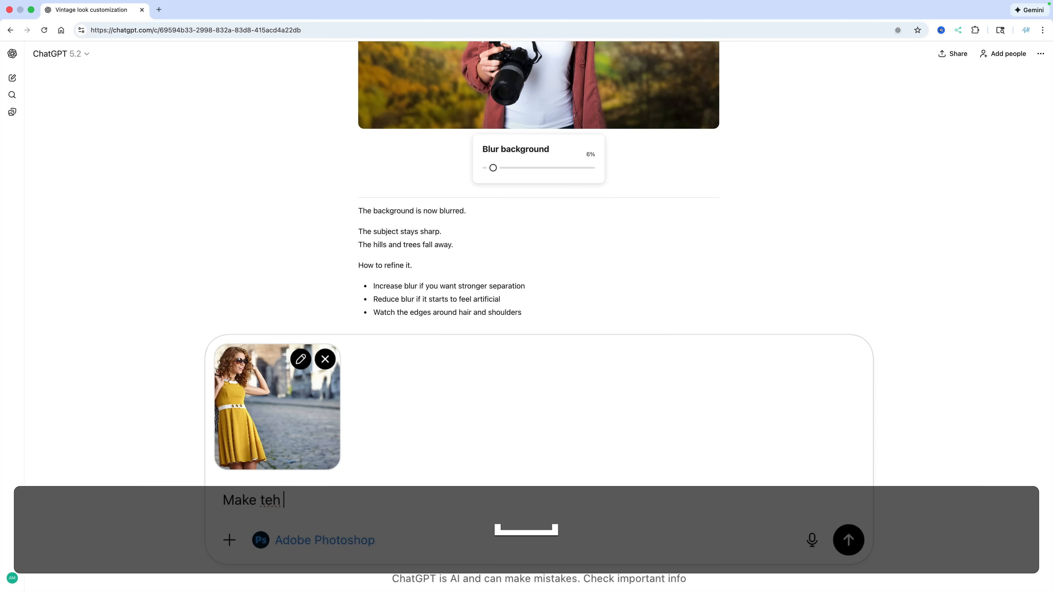
{"action": "key", "text": "BackSpace"}
{"action": "type", "text": "he woman's dress blue"}
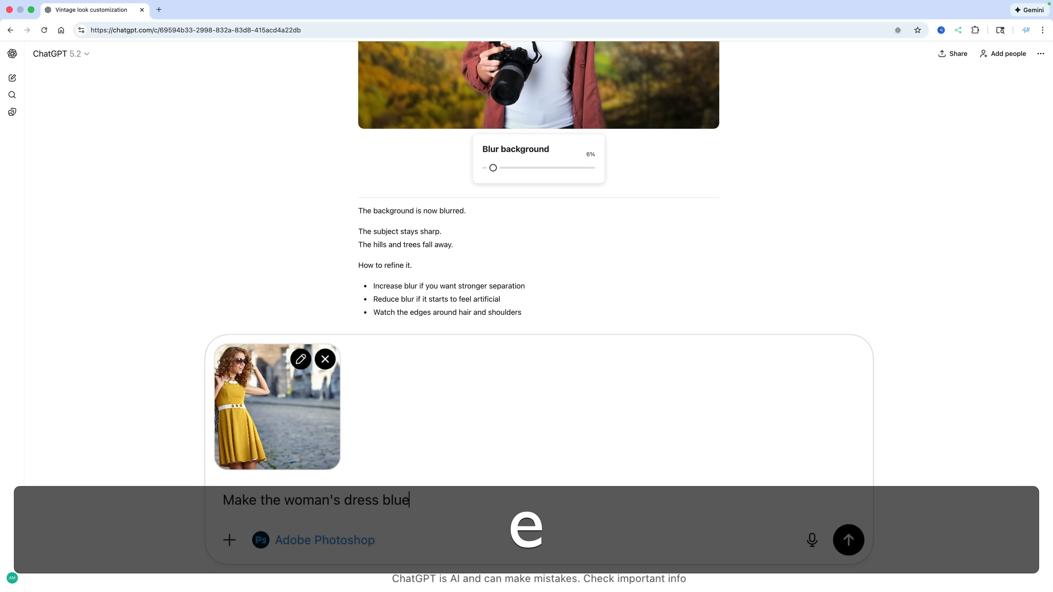
{"action": "key", "text": "Return"}
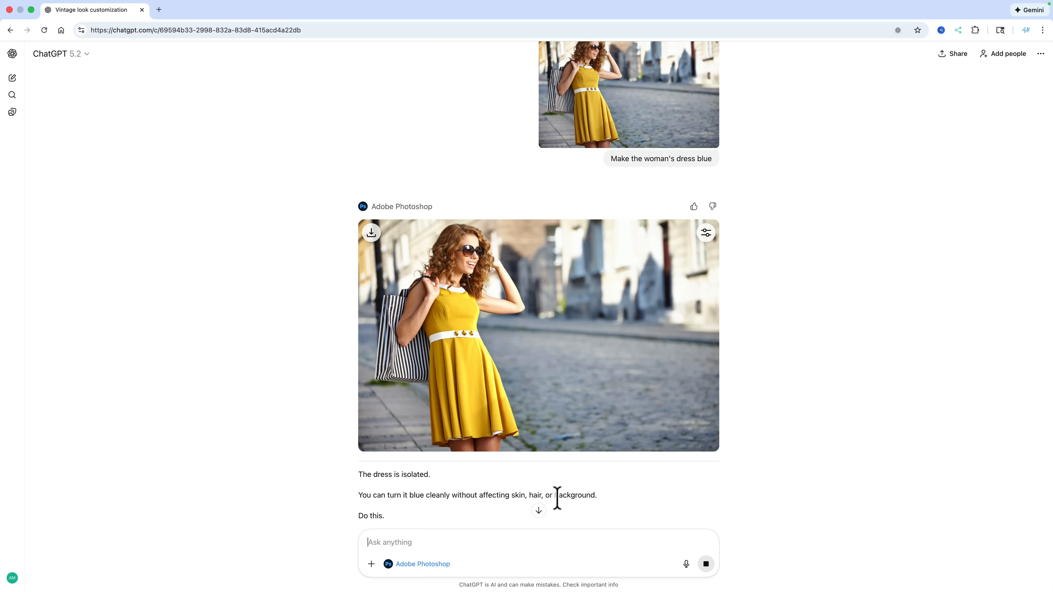
Step: Enlarge the dress result, set hue to -14.58, saturation to 79.06 and lightness to 2.33, and return to the conversation
{"action": "left_click", "coordinate": [706, 233]}
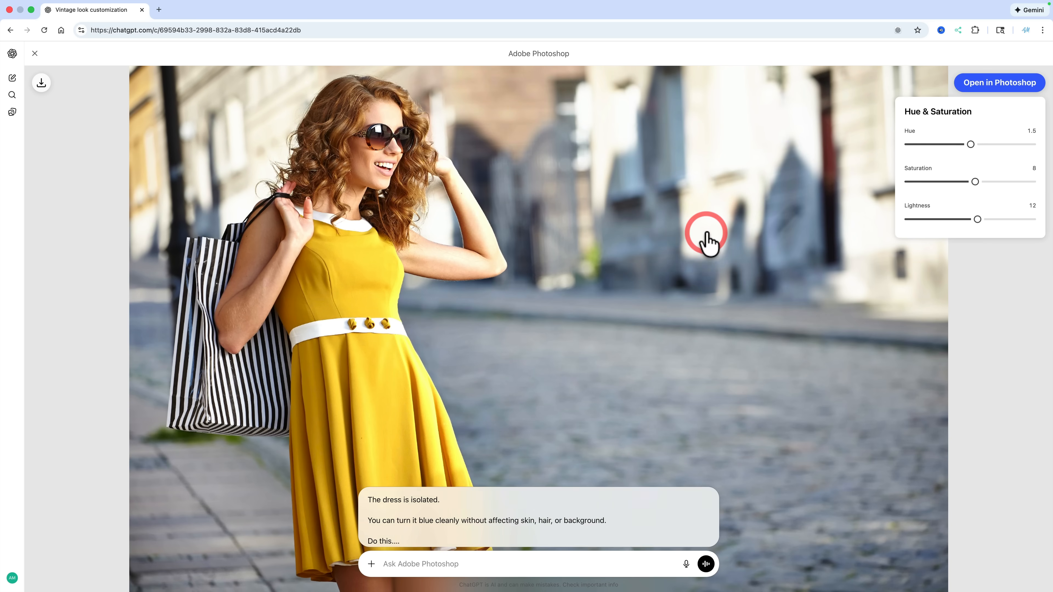
{"action": "left_click_drag", "start_coordinate": [970, 144], "coordinate": [1018, 185]}
{"action": "left_click", "coordinate": [978, 220]}
{"action": "mouse_move", "coordinate": [979, 220]}
{"action": "left_mouse_down"}
{"action": "mouse_move", "coordinate": [1004, 220]}
{"action": "mouse_move", "coordinate": [970, 220]}
{"action": "left_mouse_up"}
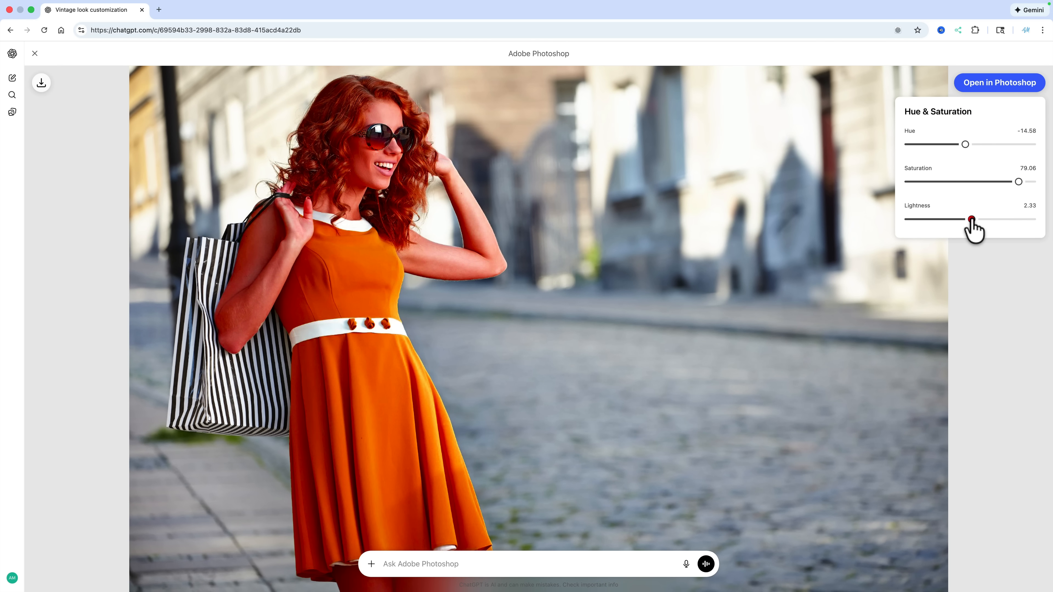
{"action": "left_click", "coordinate": [35, 53]}
{"action": "scroll", "coordinate": [364, 198], "scroll_direction": "down", "scroll_amount": 4}
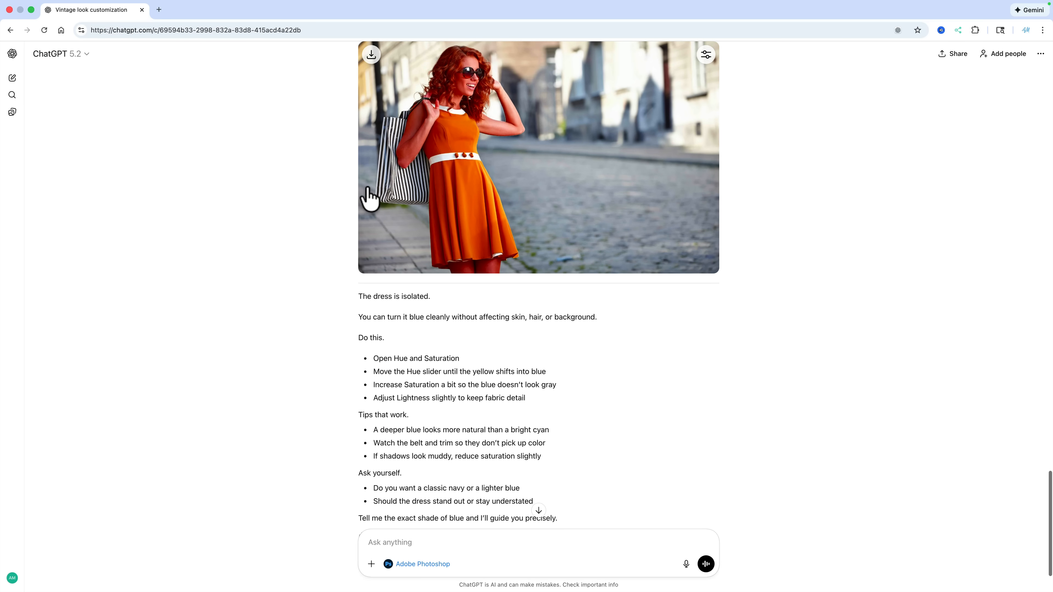
Step: Preview the photo "5 AdobeStock_216336617.jpeg" and attach it to the prompt
{"action": "left_click", "coordinate": [371, 564]}
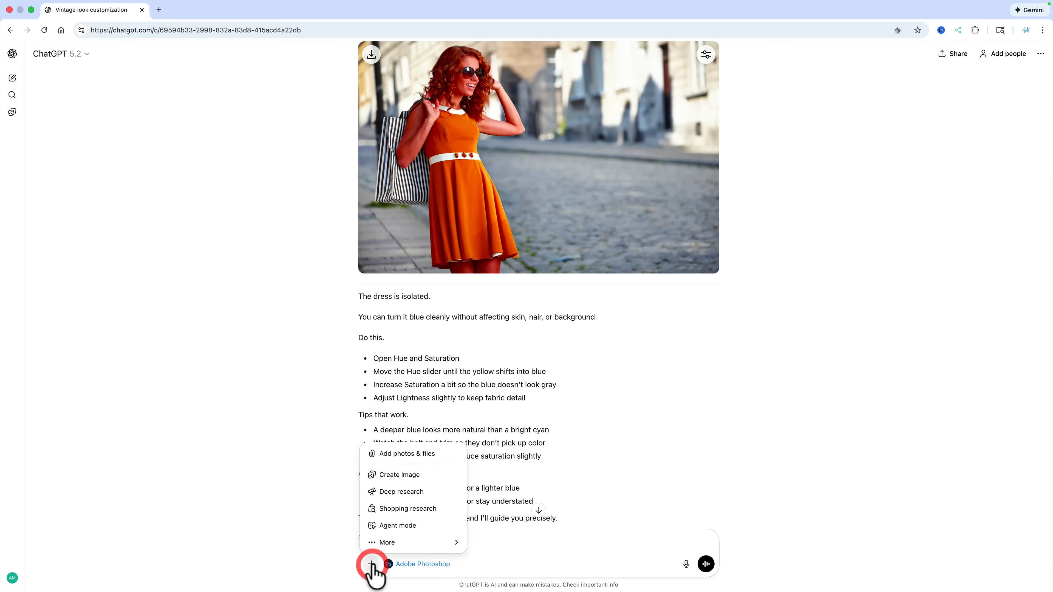
{"action": "left_click", "coordinate": [399, 453]}
{"action": "left_click", "coordinate": [450, 300]}
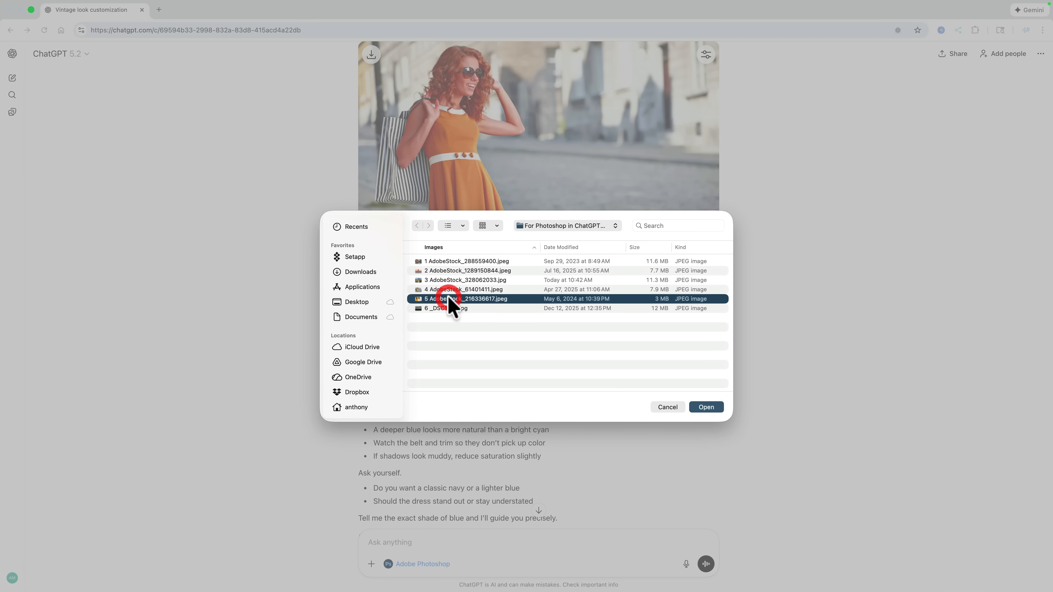
{"action": "key", "text": "space"}
{"action": "key", "text": "space"}
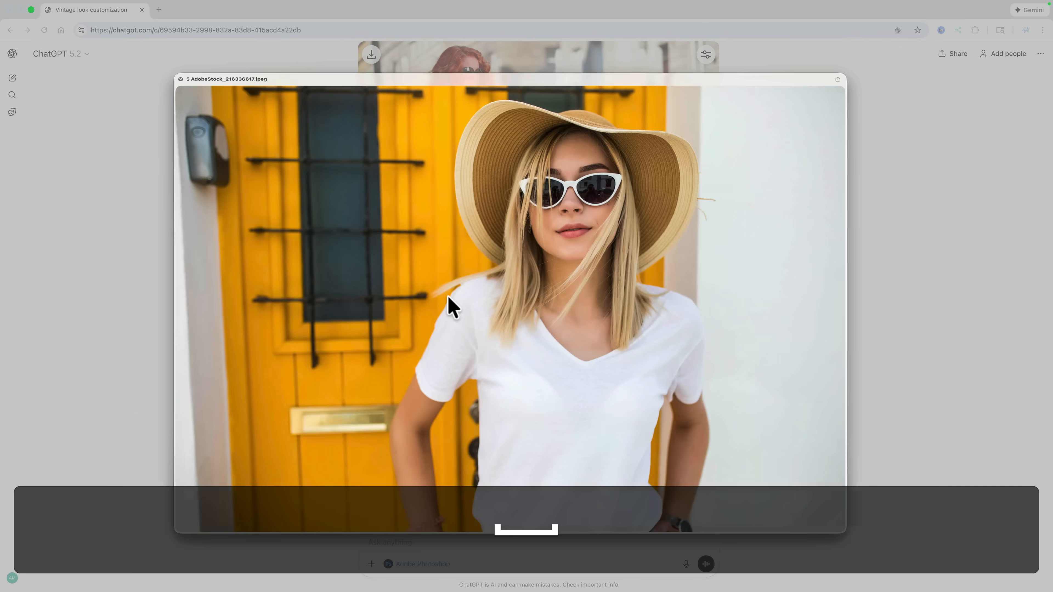
{"action": "left_click", "coordinate": [705, 406]}
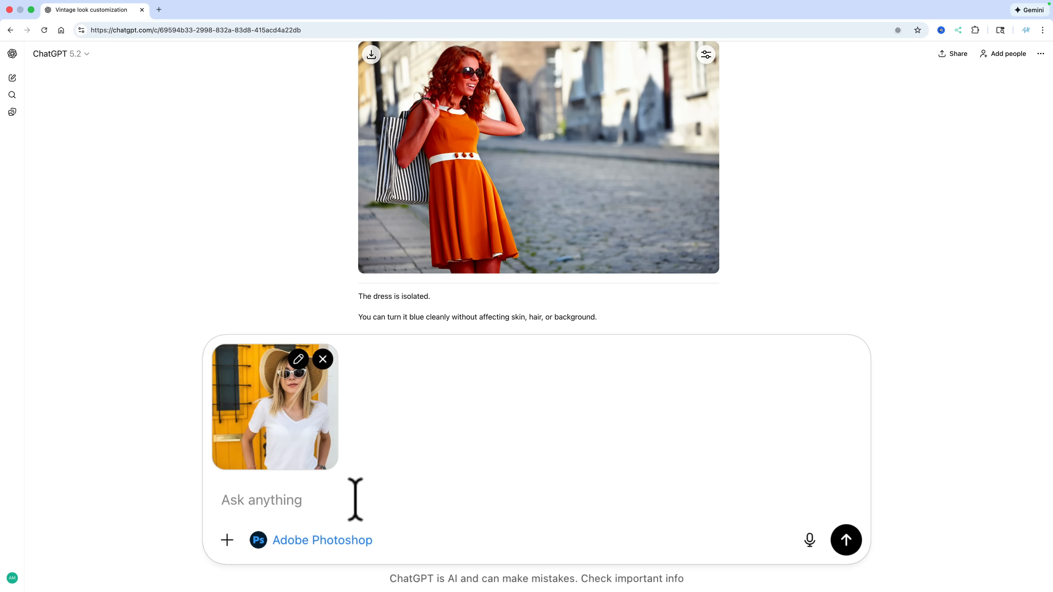
{"action": "type", "text": "Chan"}
{"action": "key", "text": "BackSpace"}
{"action": "key", "text": "BackSpace"}
{"action": "key", "text": "BackSpace"}
{"action": "key", "text": "BackSpace"}
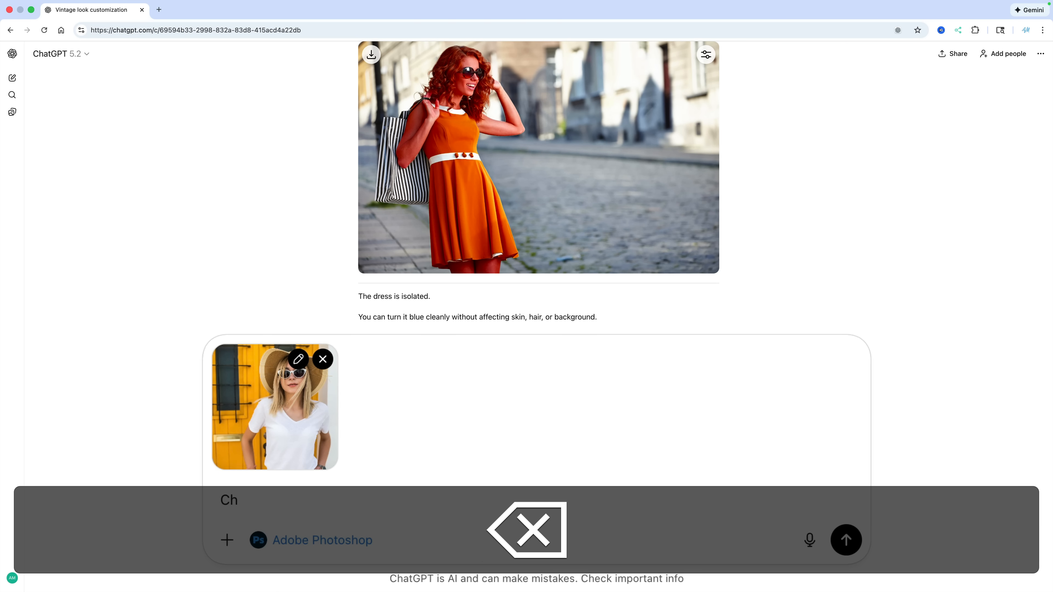
Step: Send the prompt "Make the doors behind the model blue" with the attached photo of the woman in the straw hat
{"action": "type", "text": "Make"}
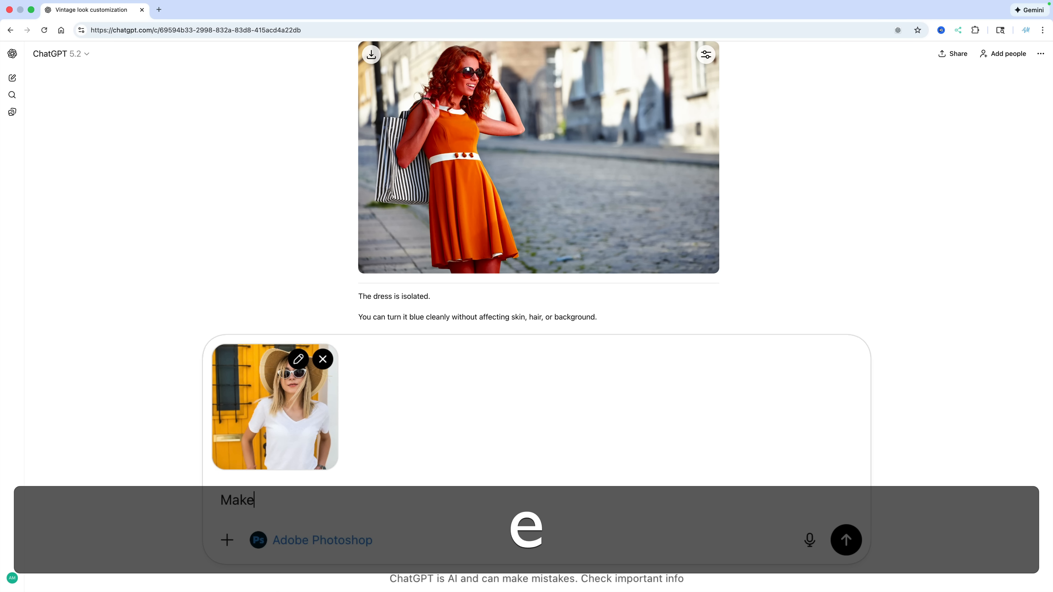
{"action": "type", "text": " the doors "}
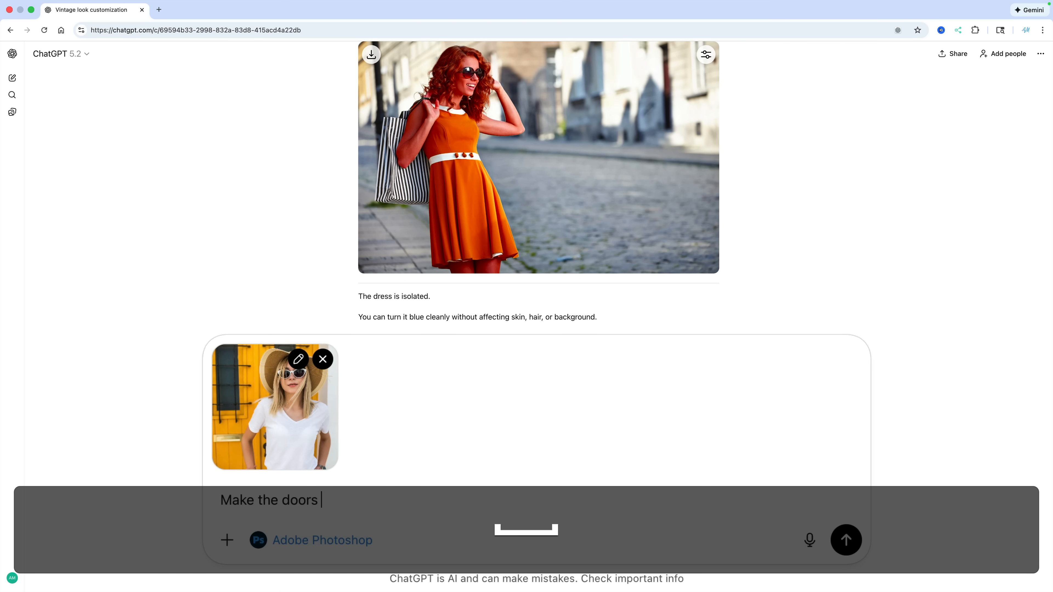
{"action": "type", "text": "behind the b"}
{"action": "key", "text": "BackSpace"}
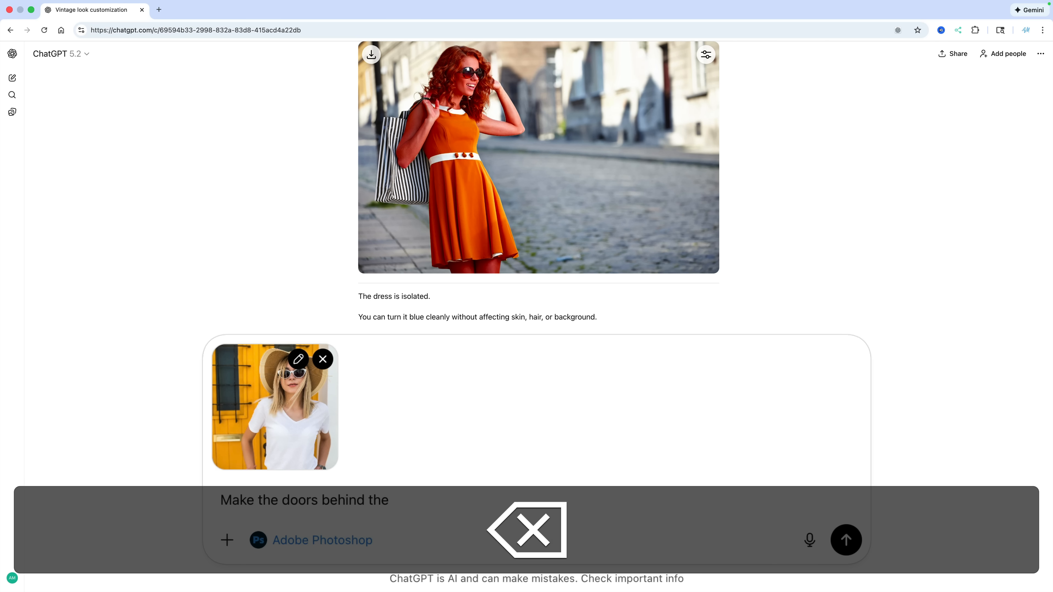
{"action": "type", "text": "model blue"}
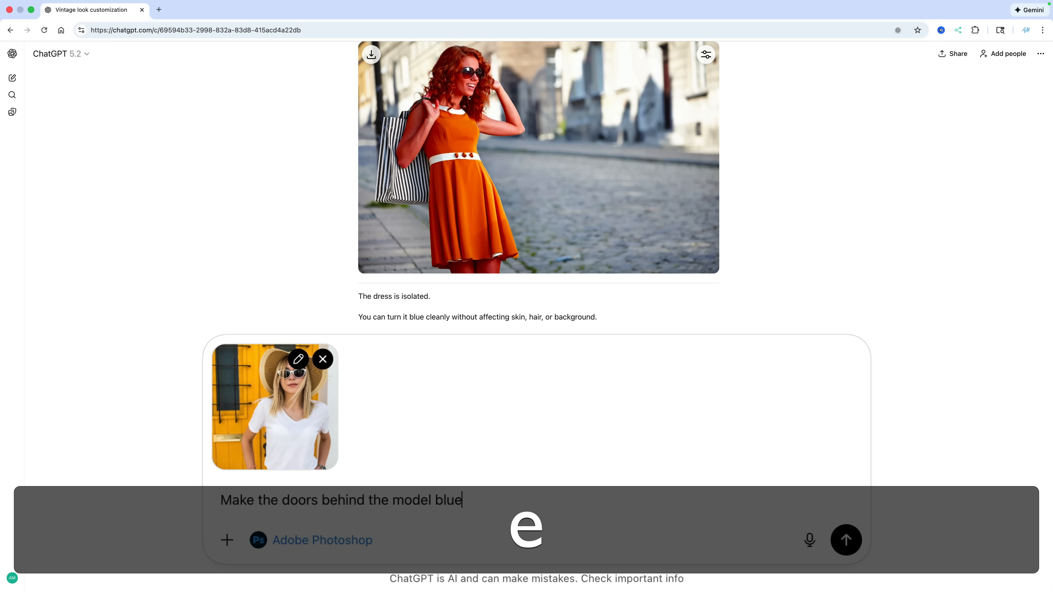
{"action": "left_click", "coordinate": [846, 540]}
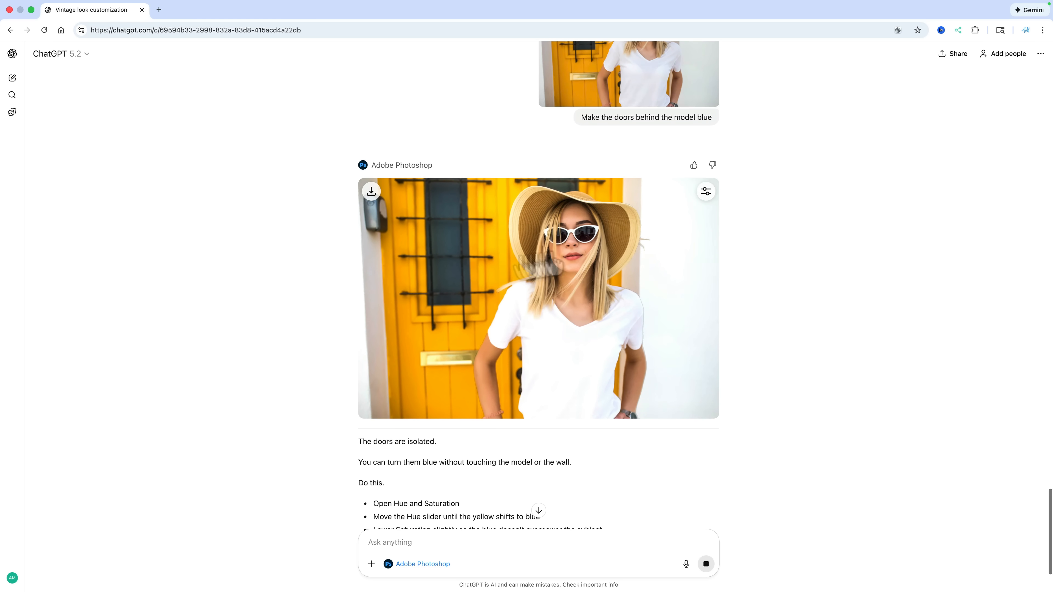
Step: Enlarge the door result, set its hue to -122.2, and open the image in Photoshop on the web
{"action": "left_click", "coordinate": [701, 196]}
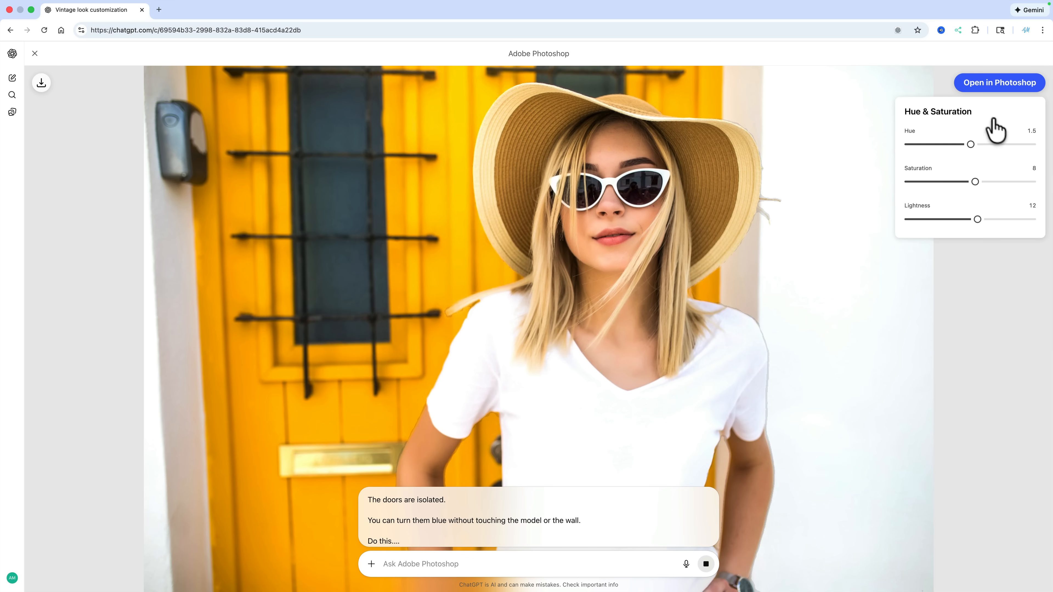
{"action": "mouse_move", "coordinate": [970, 145]}
{"action": "left_mouse_down"}
{"action": "mouse_move", "coordinate": [1020, 146]}
{"action": "mouse_move", "coordinate": [894, 151]}
{"action": "mouse_move", "coordinate": [1013, 155]}
{"action": "mouse_move", "coordinate": [942, 153]}
{"action": "mouse_move", "coordinate": [956, 153]}
{"action": "left_mouse_up"}
{"action": "left_click_drag", "start_coordinate": [1019, 156], "coordinate": [925, 160]}
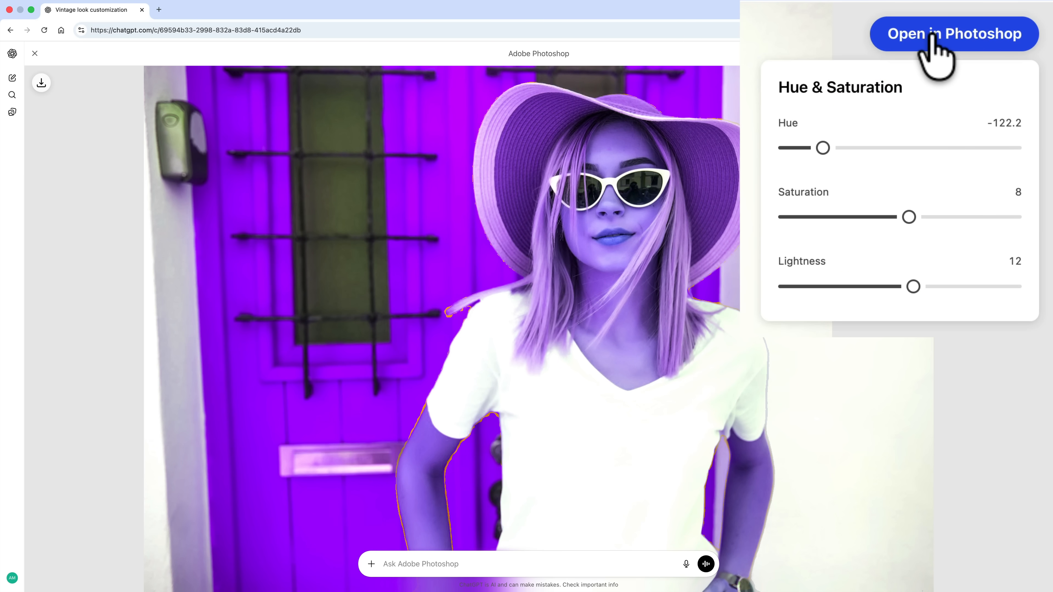
{"action": "left_click", "coordinate": [932, 34]}
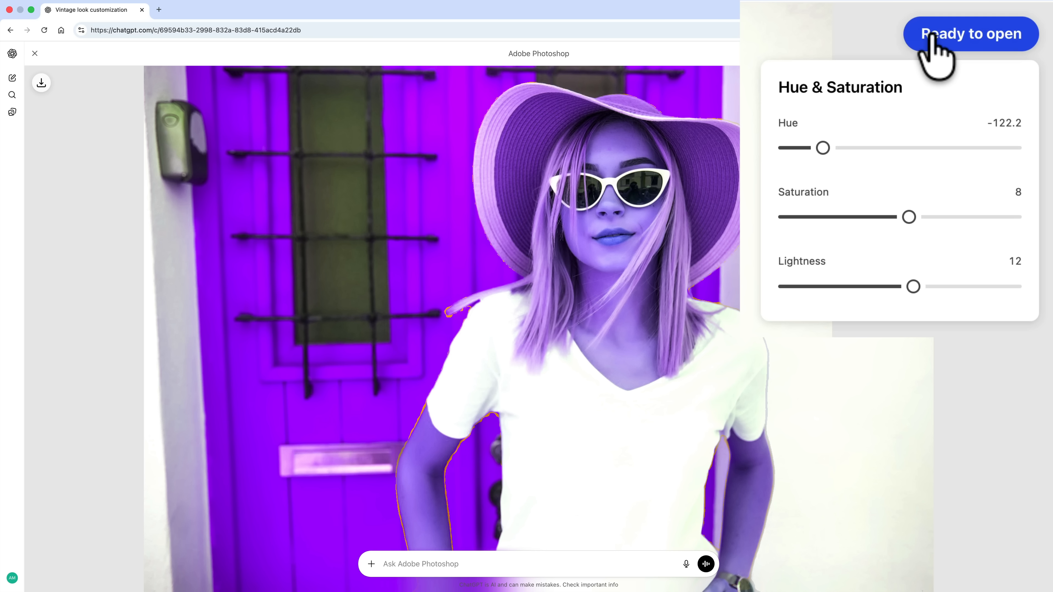
{"action": "left_click", "coordinate": [961, 34]}
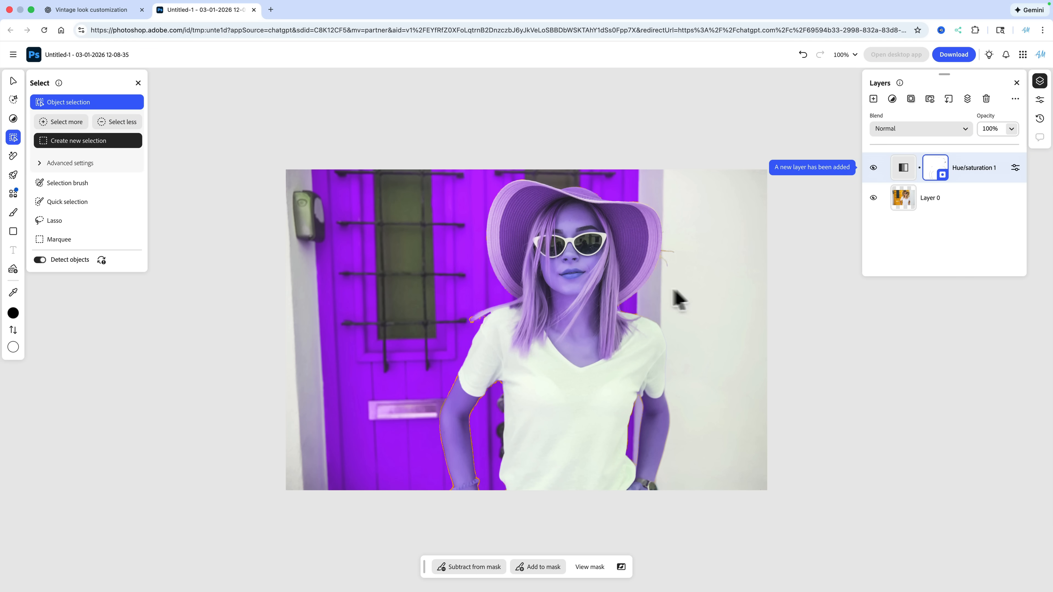
Step: Paint black on the Hue/saturation 1 layer mask over the woman's face, hair and hat, enlarging the soft brush to 200 px
{"action": "left_click", "coordinate": [937, 165]}
{"action": "key", "text": "b"}
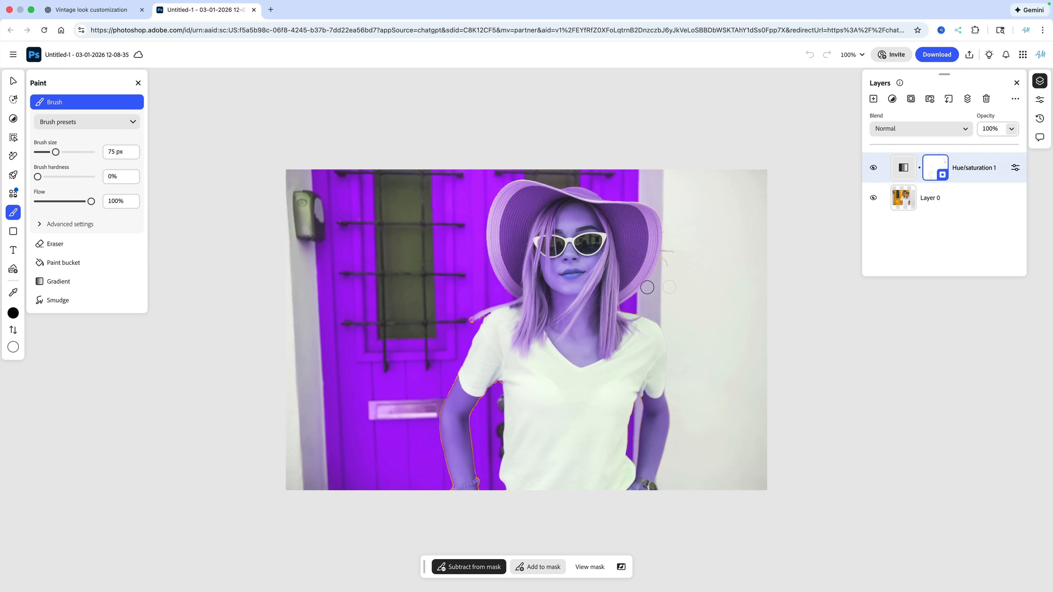
{"action": "mouse_move", "coordinate": [558, 228]}
{"action": "left_mouse_down"}
{"action": "mouse_move", "coordinate": [559, 242]}
{"action": "mouse_move", "coordinate": [572, 218]}
{"action": "mouse_move", "coordinate": [518, 220]}
{"action": "mouse_move", "coordinate": [562, 237]}
{"action": "mouse_move", "coordinate": [564, 277]}
{"action": "mouse_move", "coordinate": [588, 290]}
{"action": "mouse_move", "coordinate": [593, 324]}
{"action": "mouse_move", "coordinate": [544, 326]}
{"action": "mouse_move", "coordinate": [520, 352]}
{"action": "mouse_move", "coordinate": [627, 253]}
{"action": "mouse_move", "coordinate": [618, 215]}
{"action": "mouse_move", "coordinate": [546, 208]}
{"action": "mouse_move", "coordinate": [516, 255]}
{"action": "mouse_move", "coordinate": [518, 265]}
{"action": "mouse_move", "coordinate": [552, 259]}
{"action": "left_mouse_up"}
{"action": "key", "text": "bracketright"}
{"action": "key", "text": "bracketright"}
{"action": "key", "text": "bracketright"}
{"action": "key", "text": "bracketright"}
{"action": "key", "text": "bracketright"}
{"action": "key", "text": "bracketright"}
{"action": "key", "text": "bracketright"}
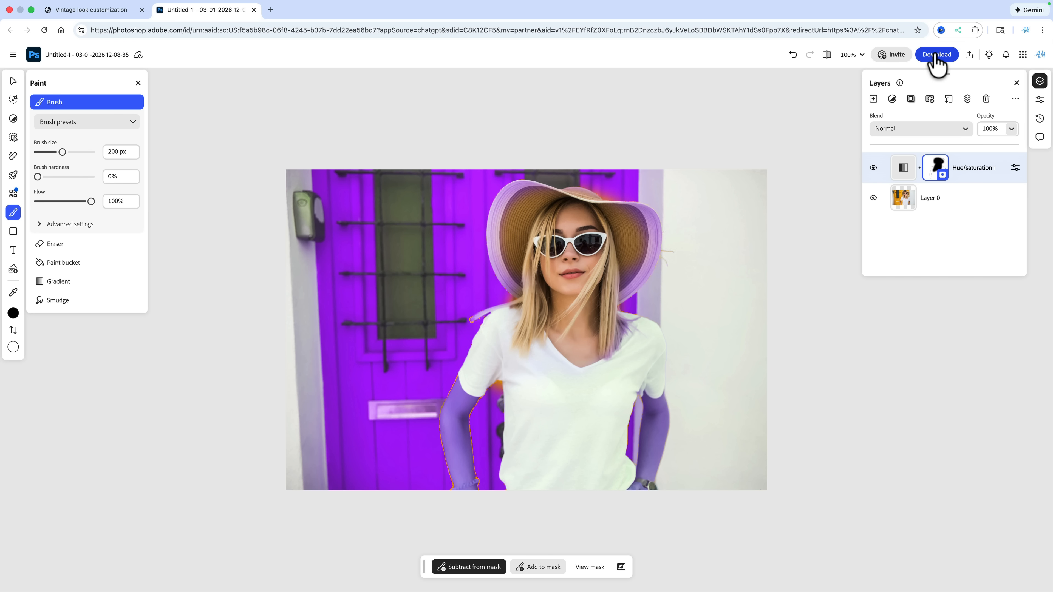
Step: Switch back to ChatGPT and return from the enlarged door result to the conversation
{"action": "left_click", "coordinate": [117, 11]}
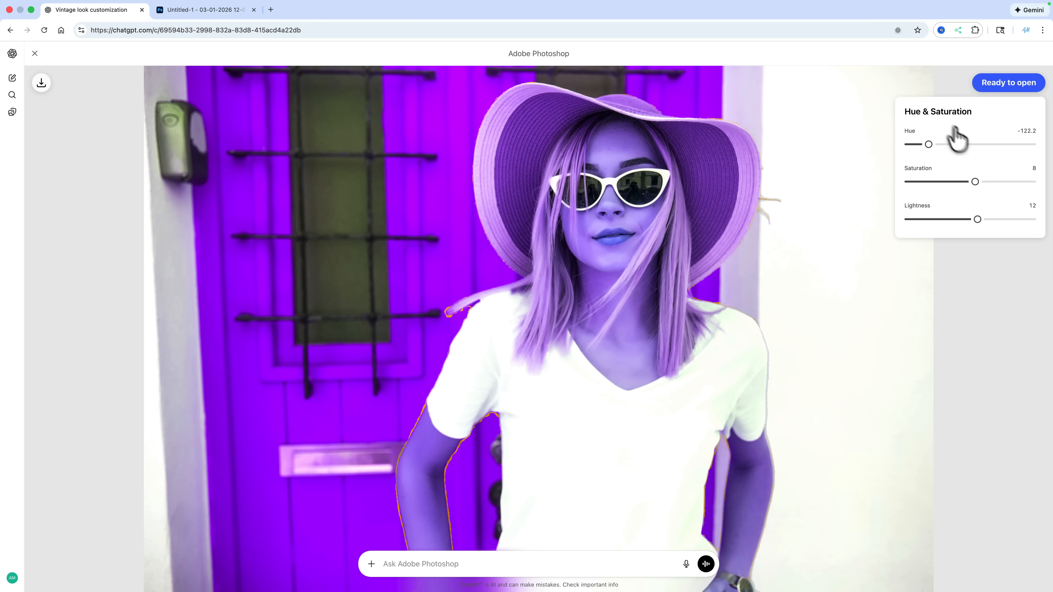
{"action": "left_click", "coordinate": [36, 54]}
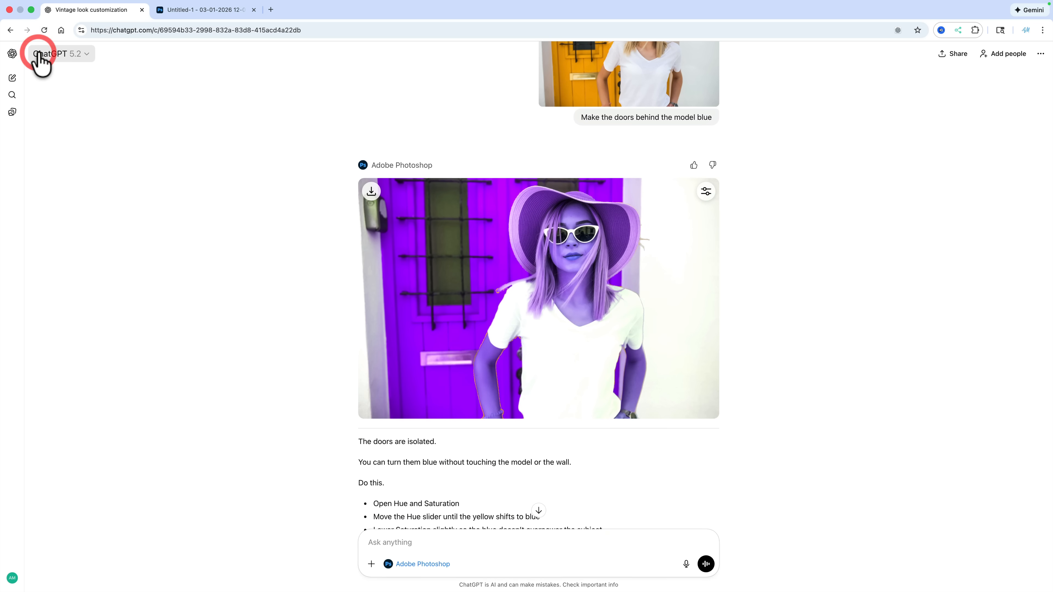
{"action": "scroll", "coordinate": [232, 204], "scroll_direction": "down", "scroll_amount": 5}
{"action": "scroll", "coordinate": [232, 203], "scroll_direction": "up", "scroll_amount": 8}
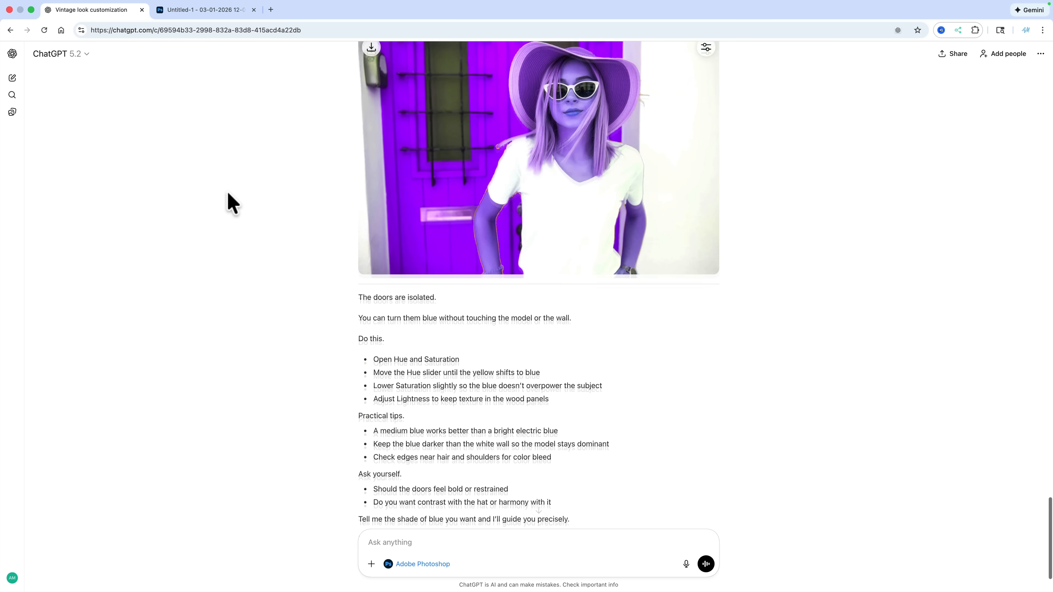
{"action": "scroll", "coordinate": [232, 203], "scroll_direction": "down", "scroll_amount": 2}
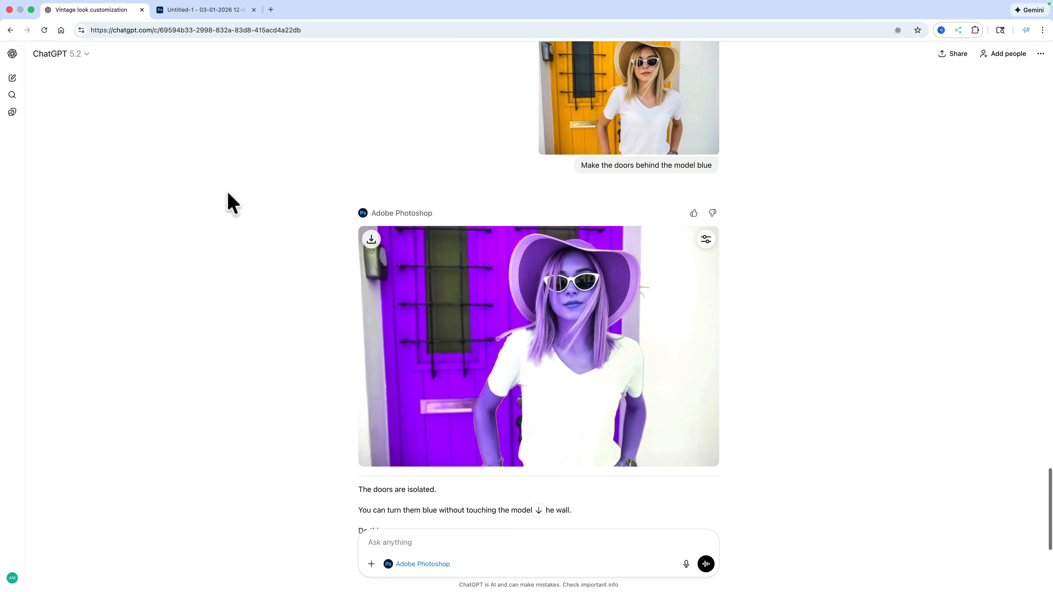
{"action": "scroll", "coordinate": [232, 204], "scroll_direction": "down", "scroll_amount": 3}
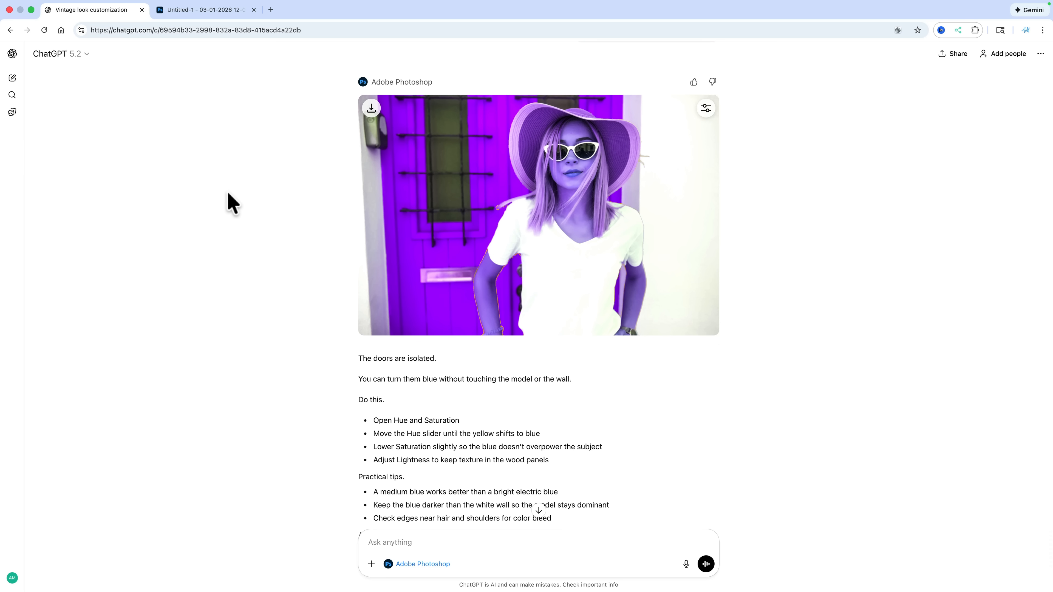
{"action": "scroll", "coordinate": [227, 194], "scroll_direction": "up", "scroll_amount": 5}
{"action": "scroll", "coordinate": [227, 193], "scroll_direction": "down", "scroll_amount": 8}
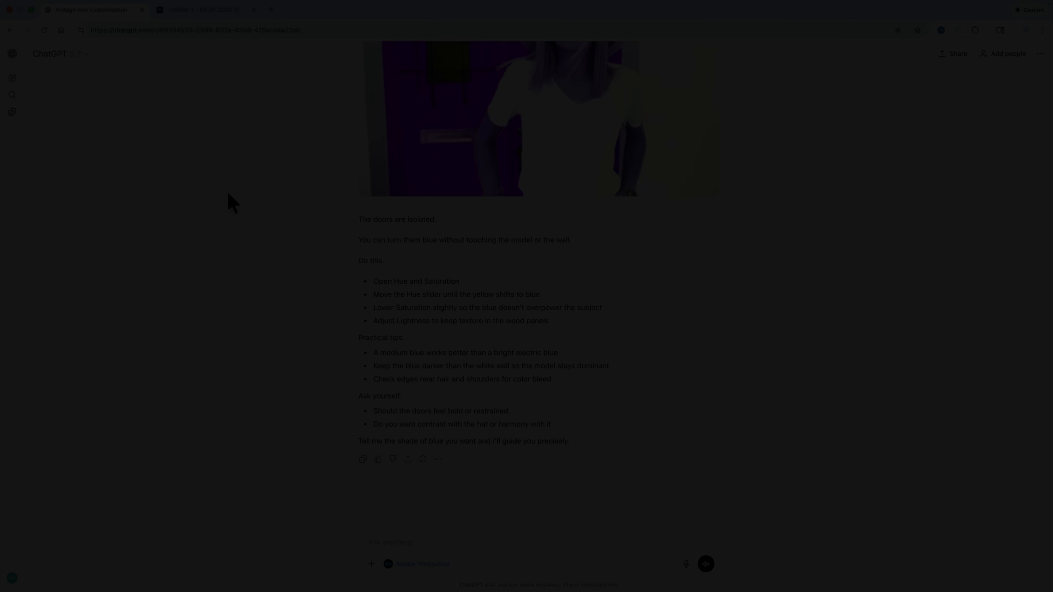
{"action": "key", "text": "shift+super"}
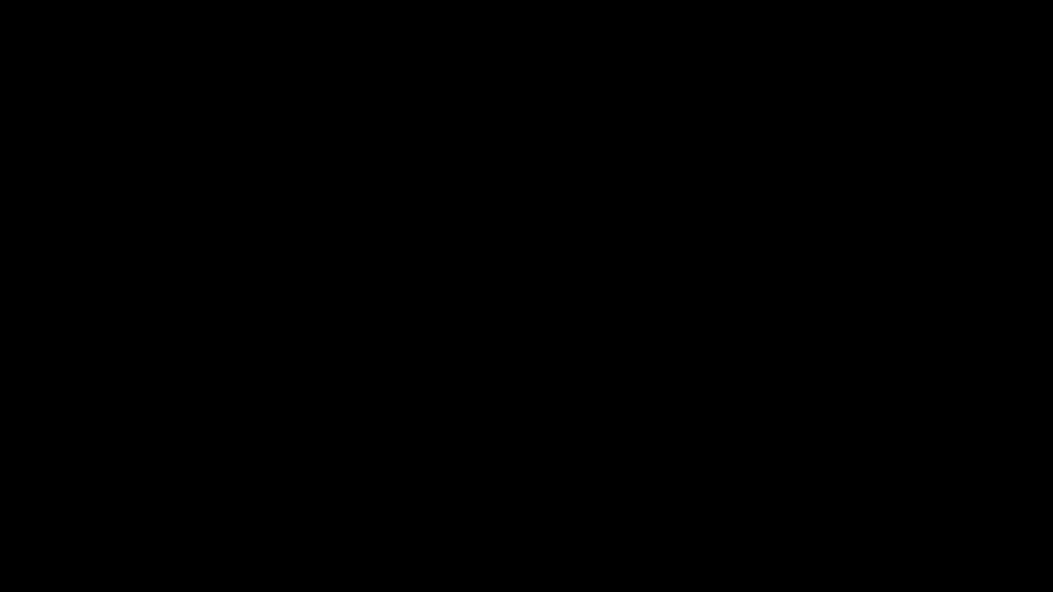